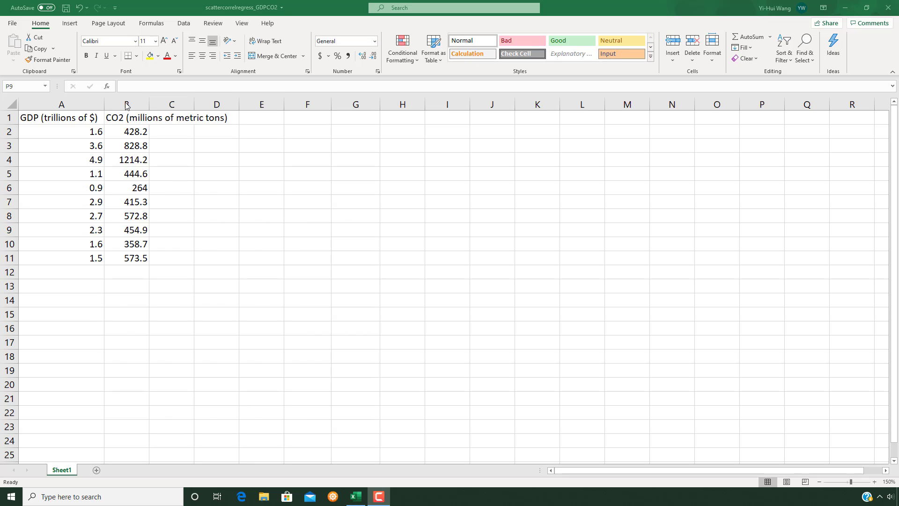
click(73, 102)
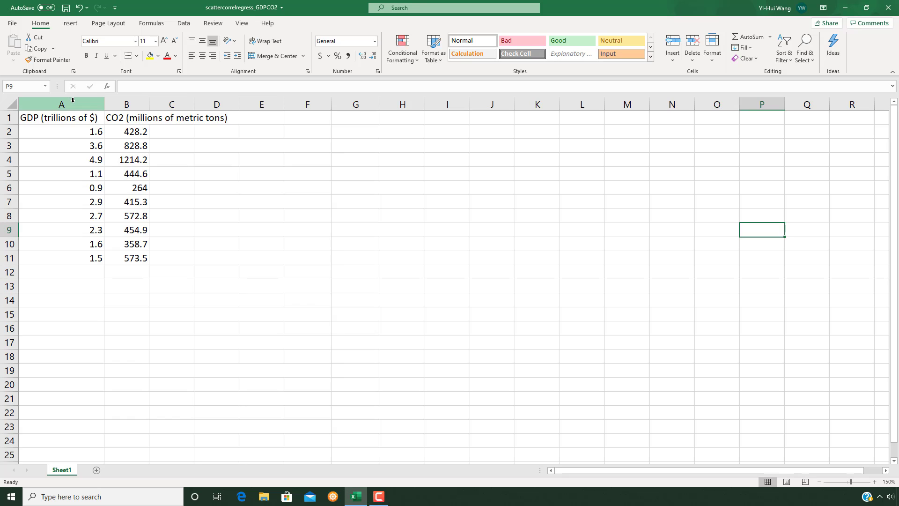
click(136, 101)
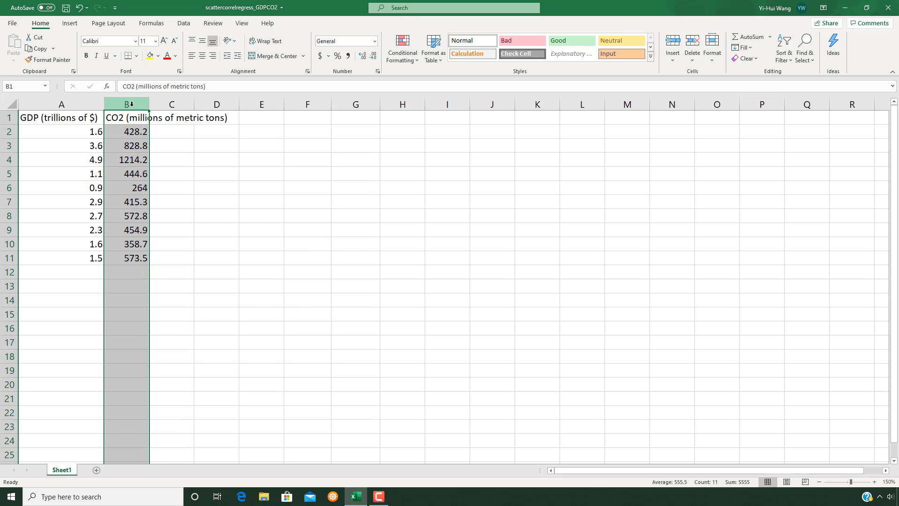
click(358, 249)
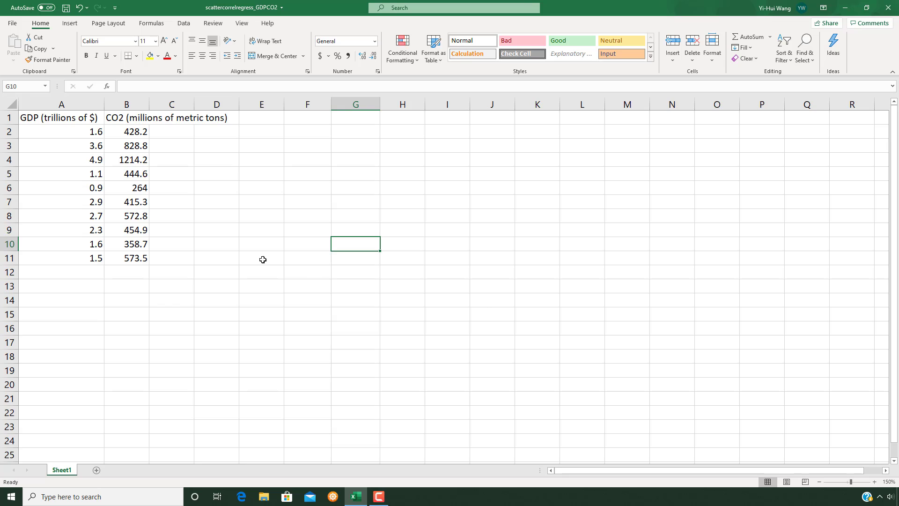
Insert a markers-only scatter chart from the GDP and CO2 data in A1:B11.
drag(64, 118, 149, 257)
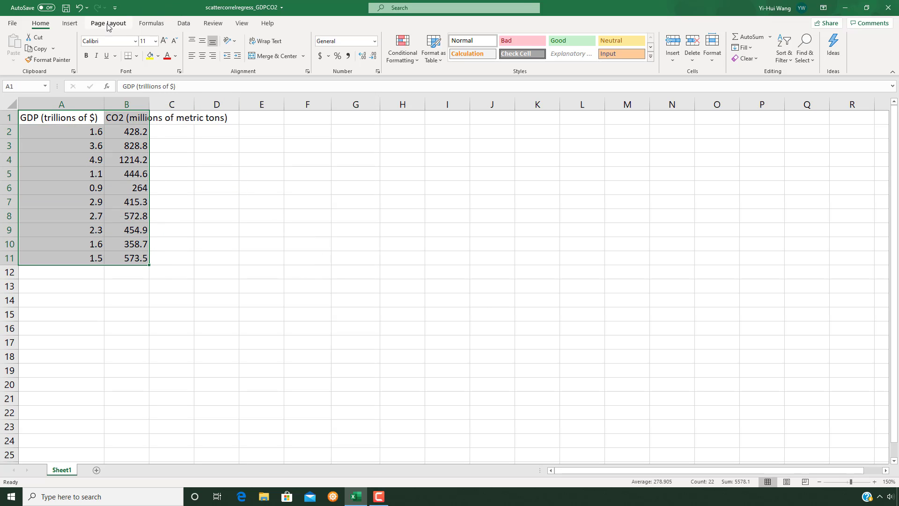
click(70, 23)
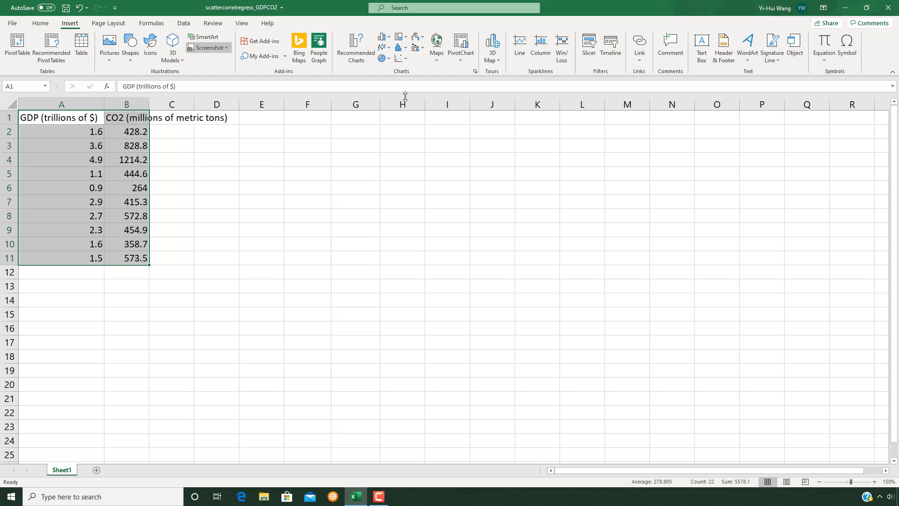
click(406, 61)
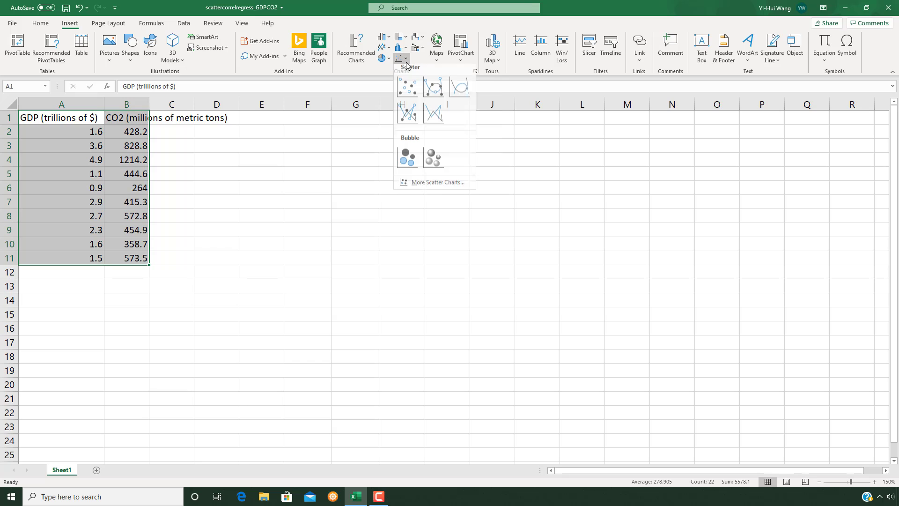
click(406, 92)
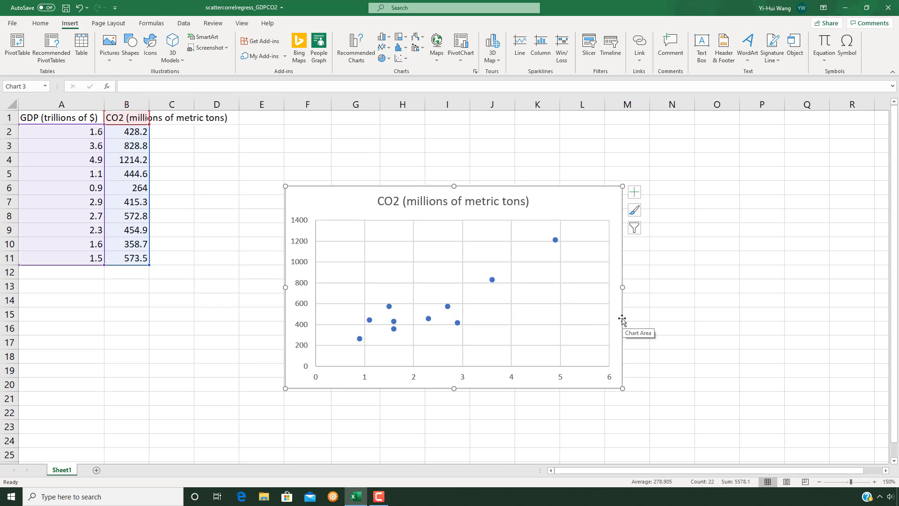
Add primary horizontal and primary vertical axis titles to the scatter chart.
click(579, 213)
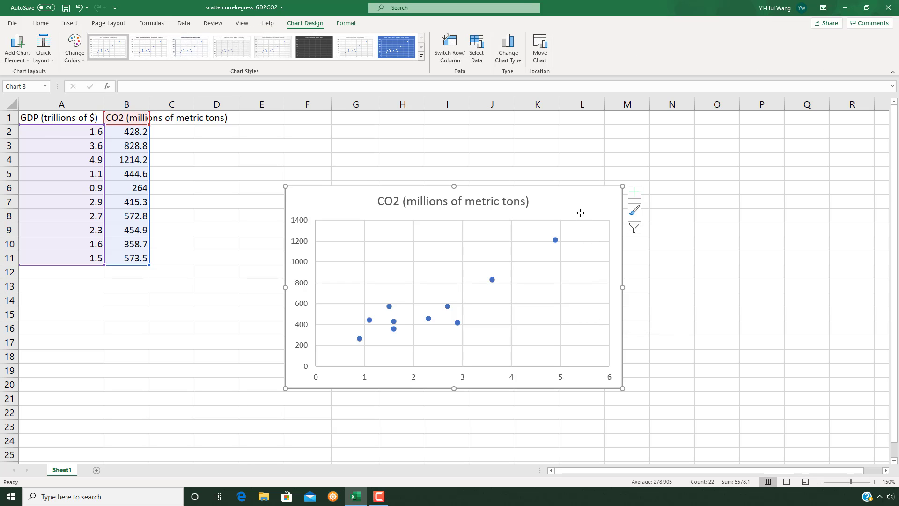
click(21, 57)
mouse_move(43, 89)
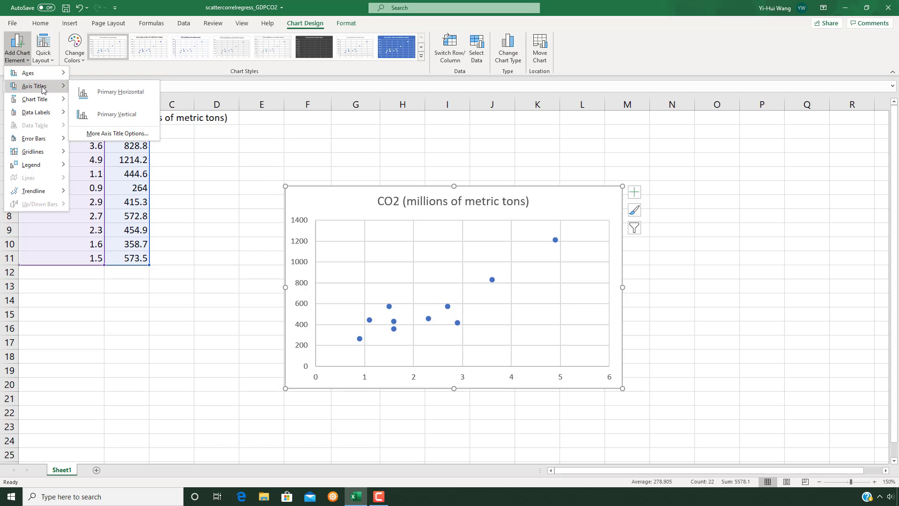
click(127, 100)
click(12, 24)
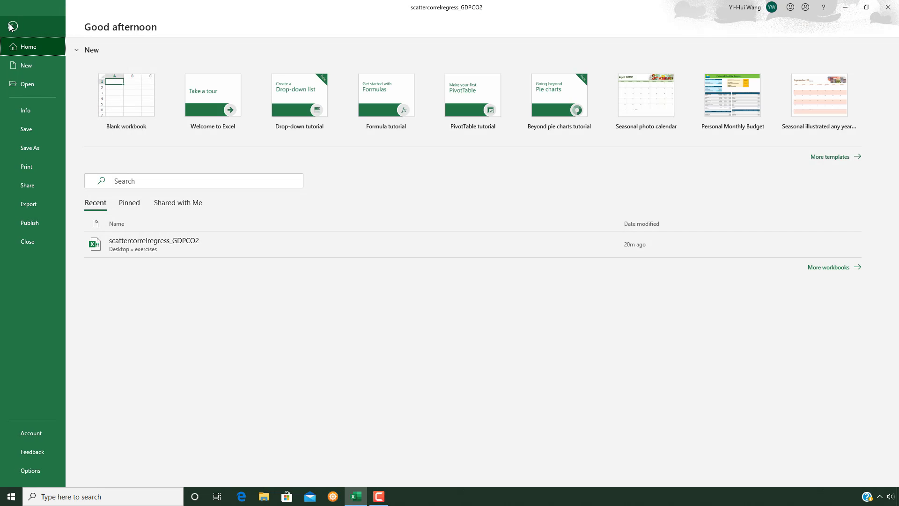
click(11, 26)
click(17, 47)
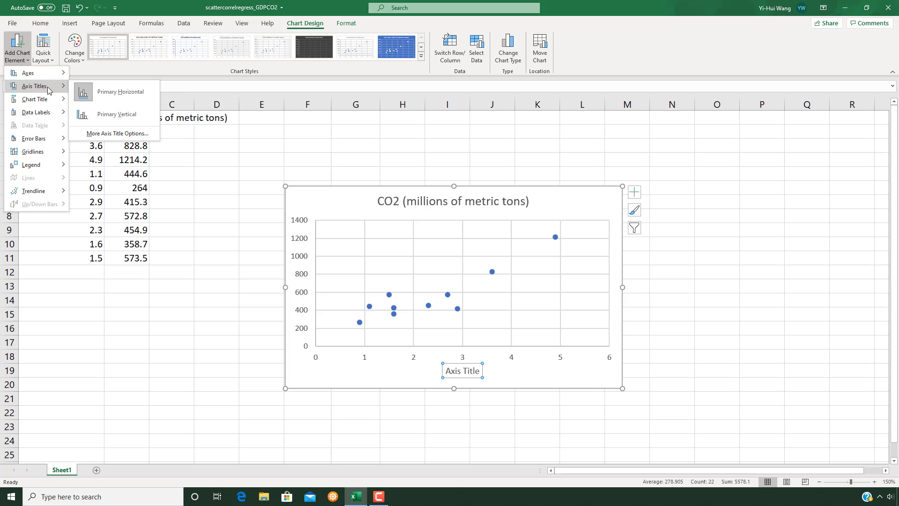
click(122, 119)
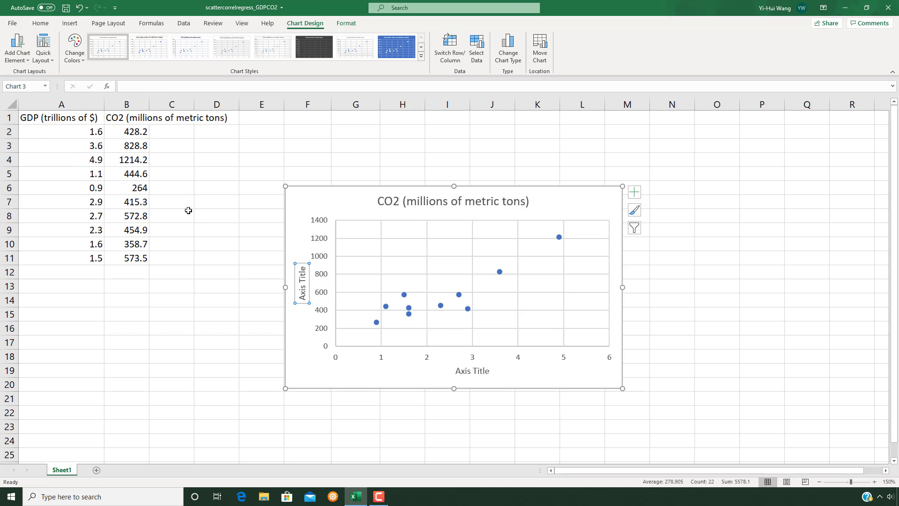
Change the horizontal axis title to "GDP" and the vertical axis title to "CO2".
click(489, 372)
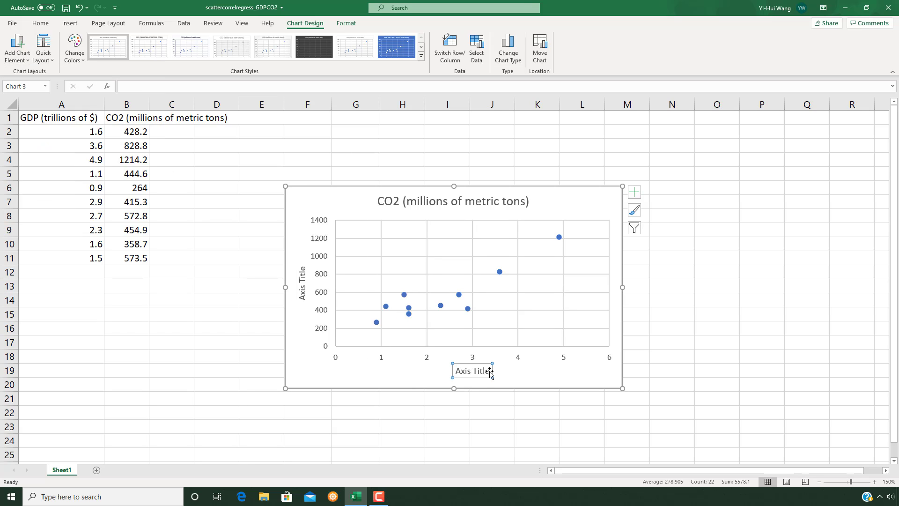
triple_click(465, 370)
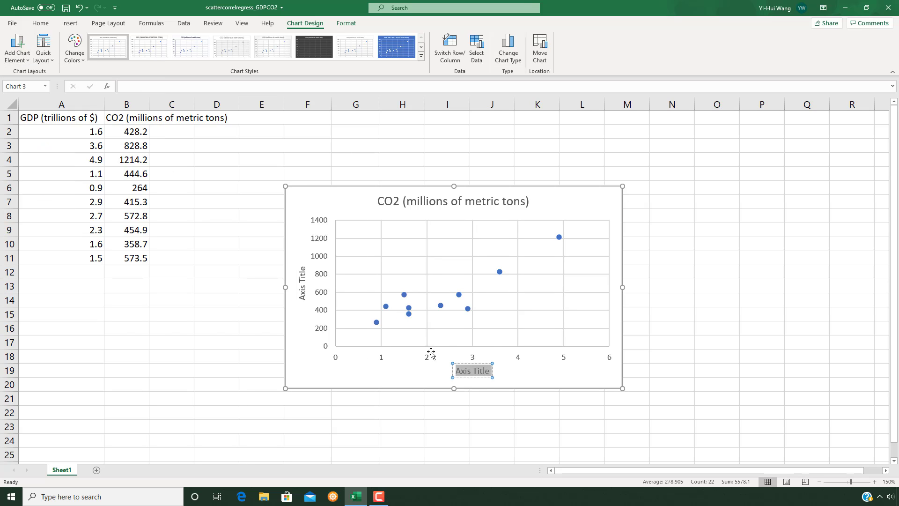
text(G)
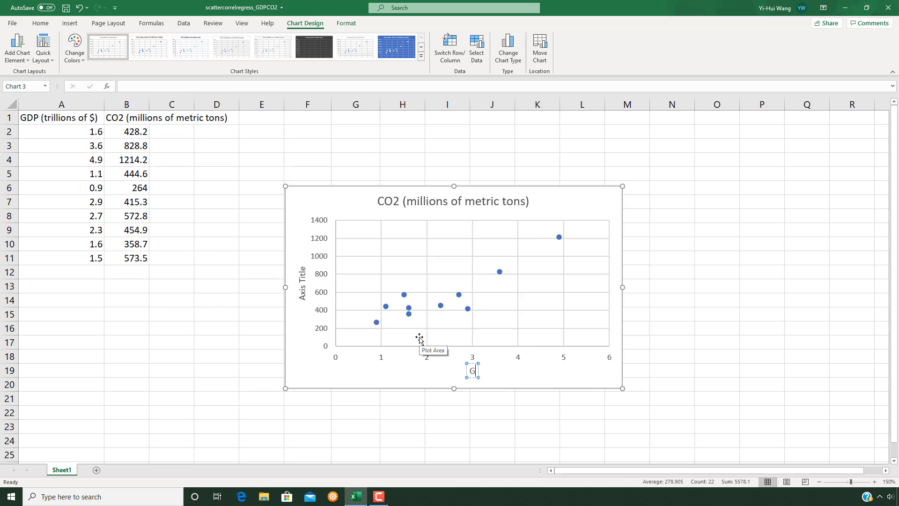
text(DP)
click(302, 268)
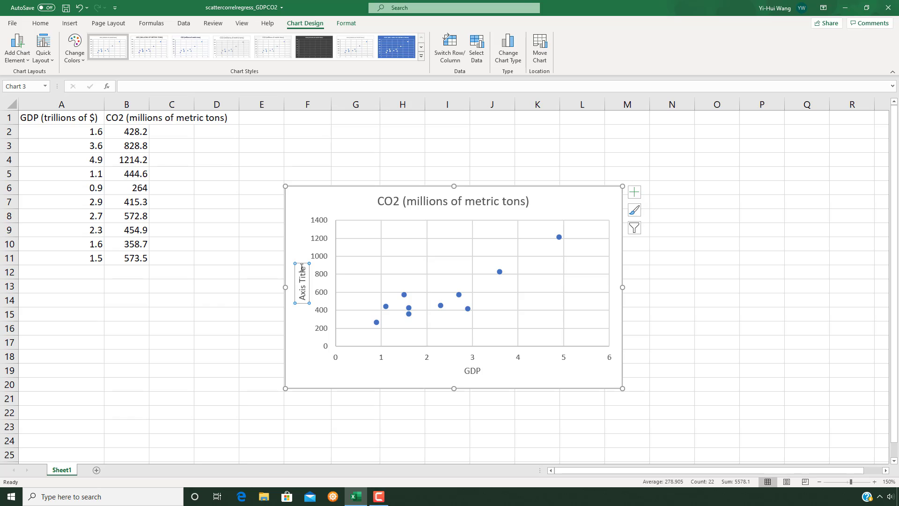
drag(302, 264, 304, 318)
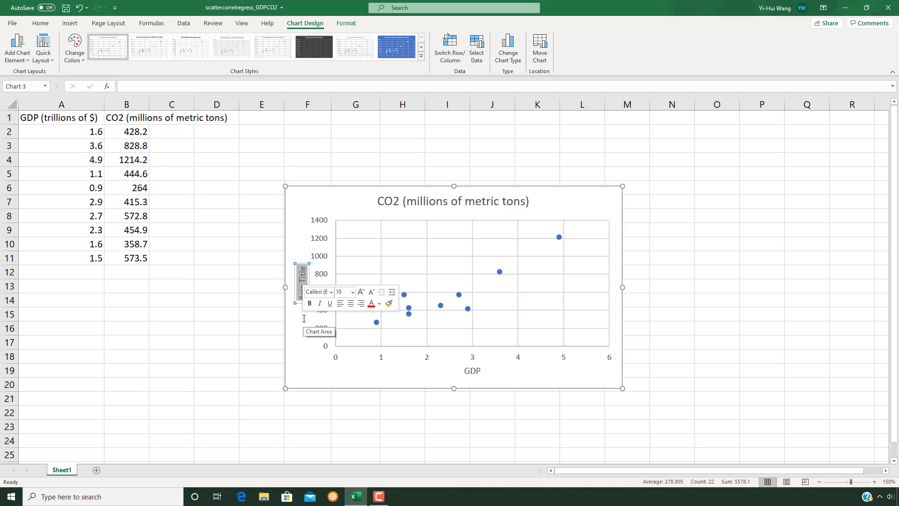
text(CO2)
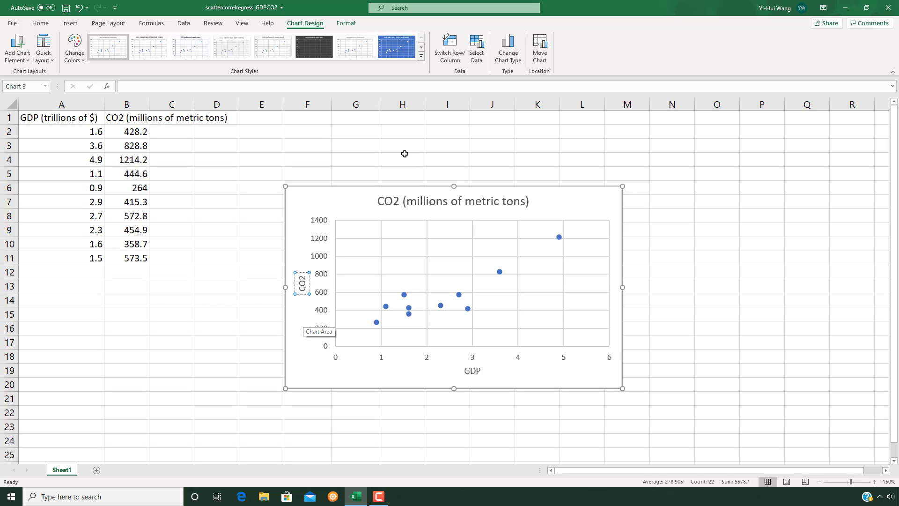
Replace the chart title with "GDP vs CO2".
click(431, 204)
drag(377, 201, 532, 214)
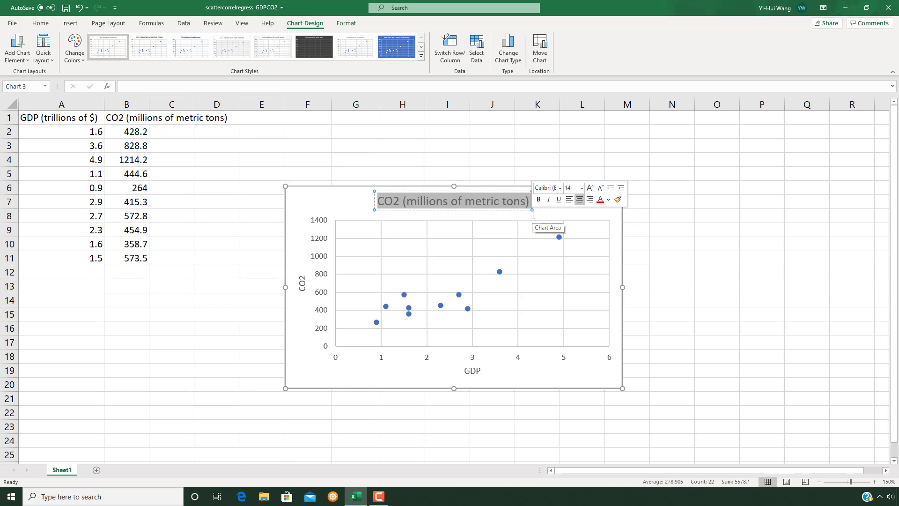
text(G)
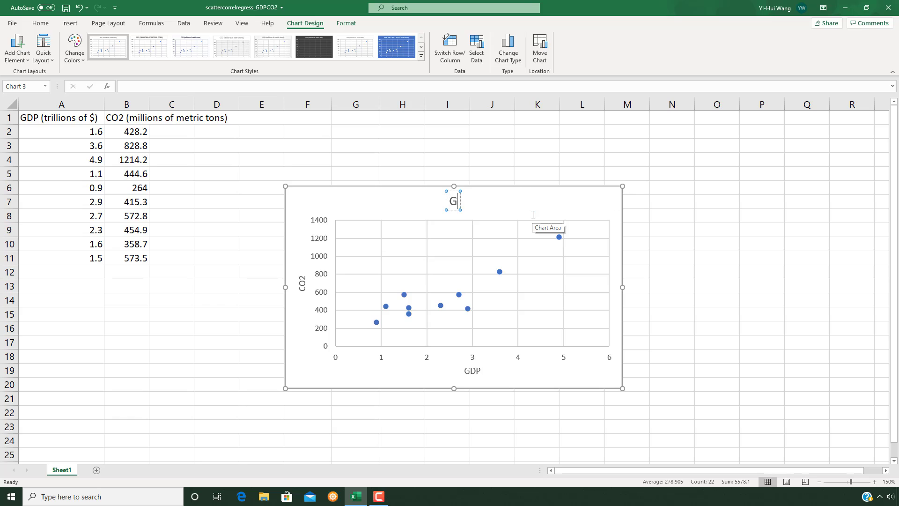
text(DP vs CO2)
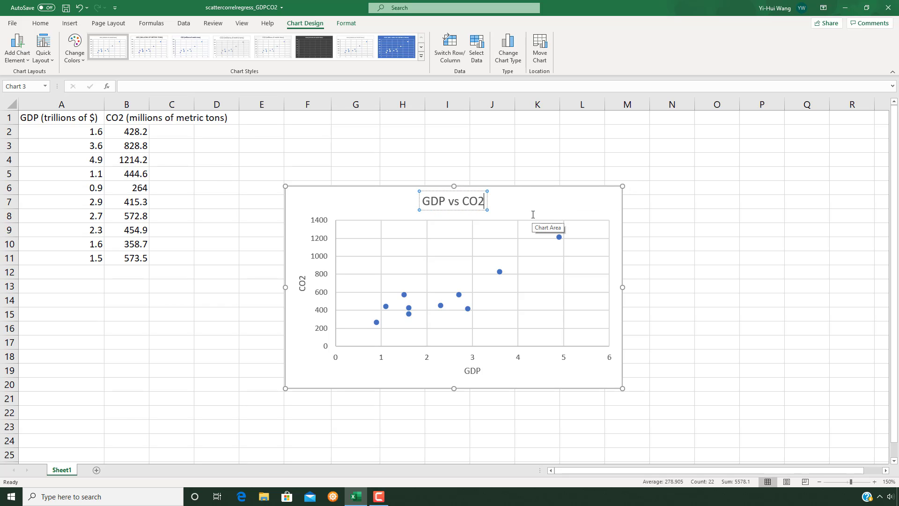
click(532, 214)
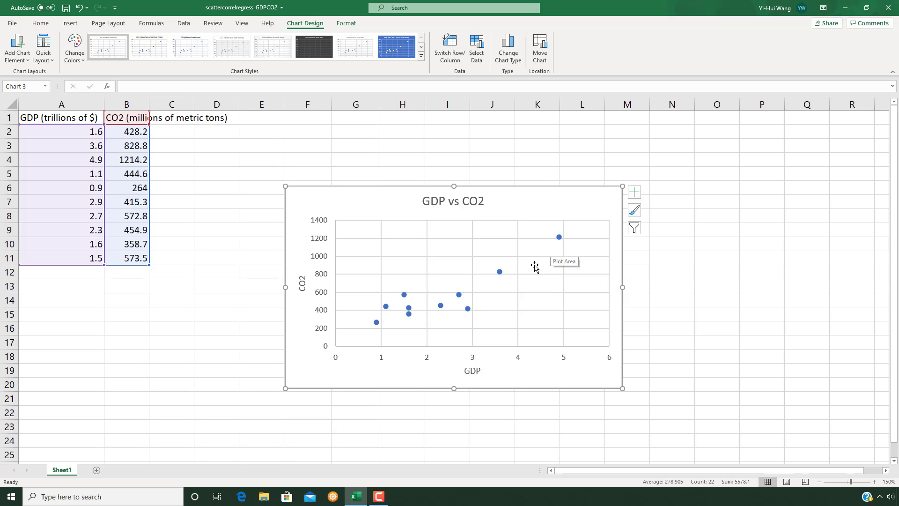
Add a linear trendline to the chart's CO2 data series.
click(499, 272)
right_click(500, 273)
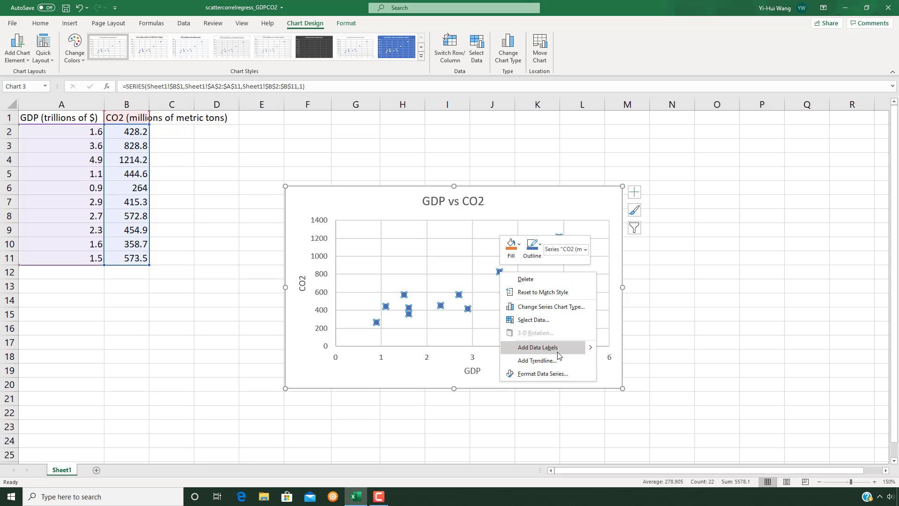
click(535, 360)
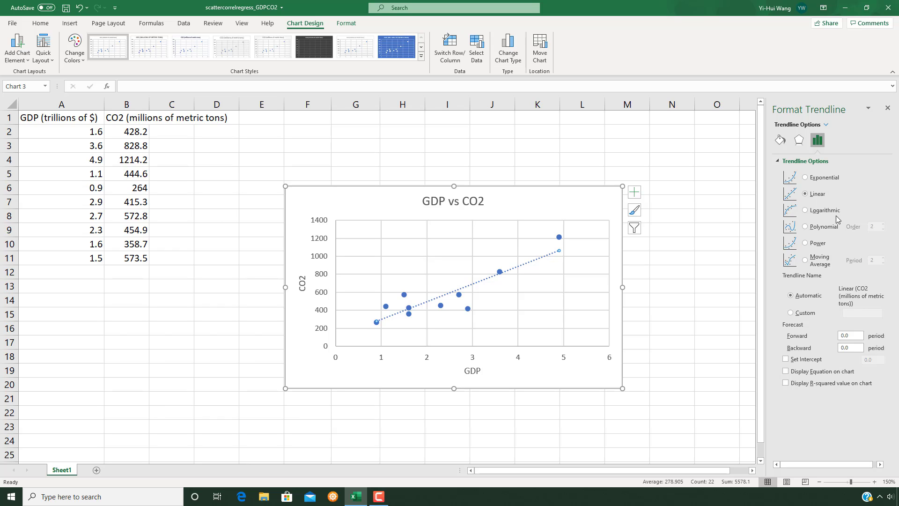
Display the trendline's equation and R-squared value on the chart and move their label to the chart's upper-right corner beside the title.
click(828, 374)
click(888, 109)
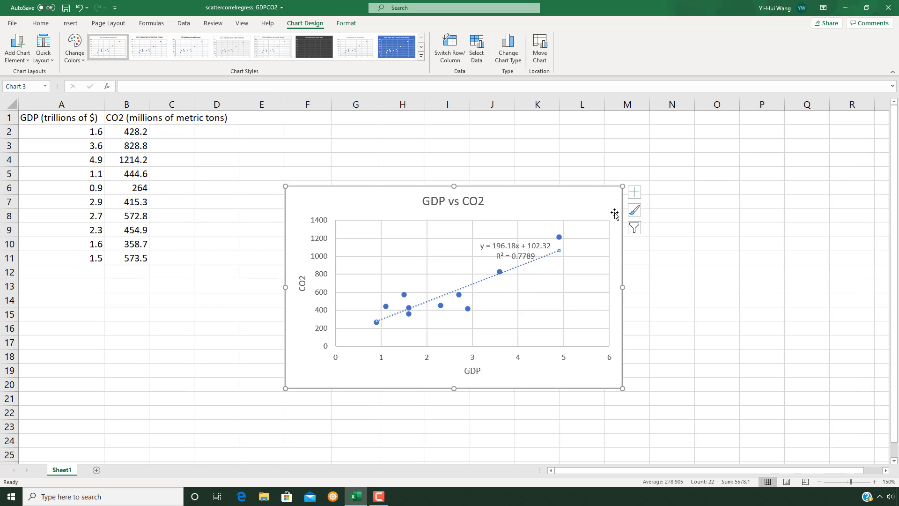
click(539, 247)
drag(546, 239, 600, 194)
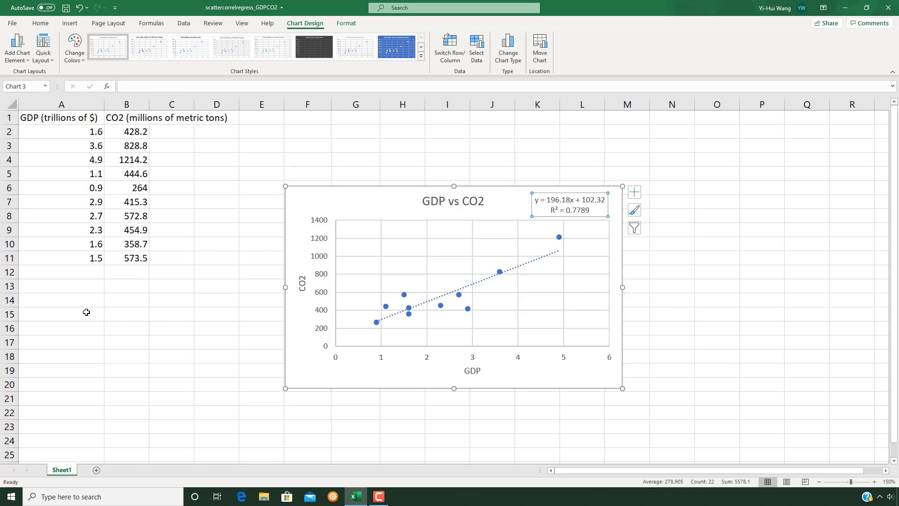
Compute the correlation coefficient between GDP and CO2 in cell A12 with =correl(A2:A11,B2:B11).
click(81, 273)
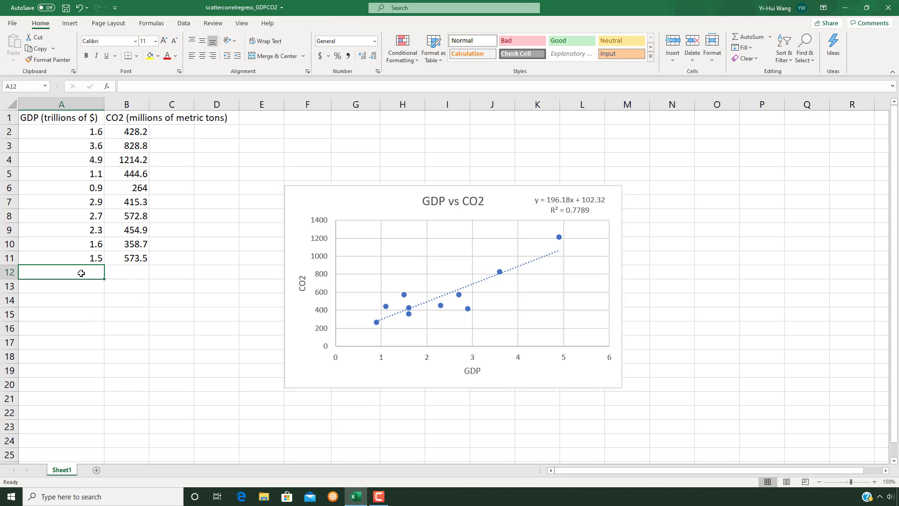
text(=)
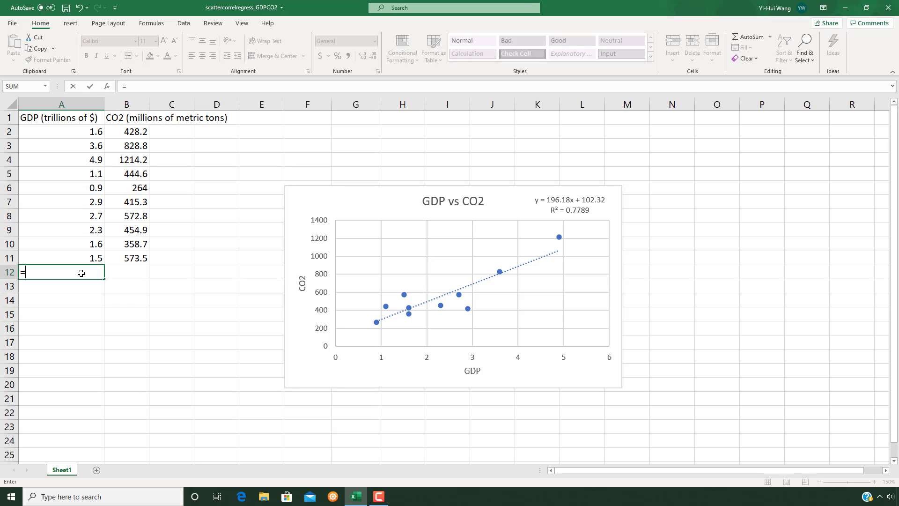
text(c)
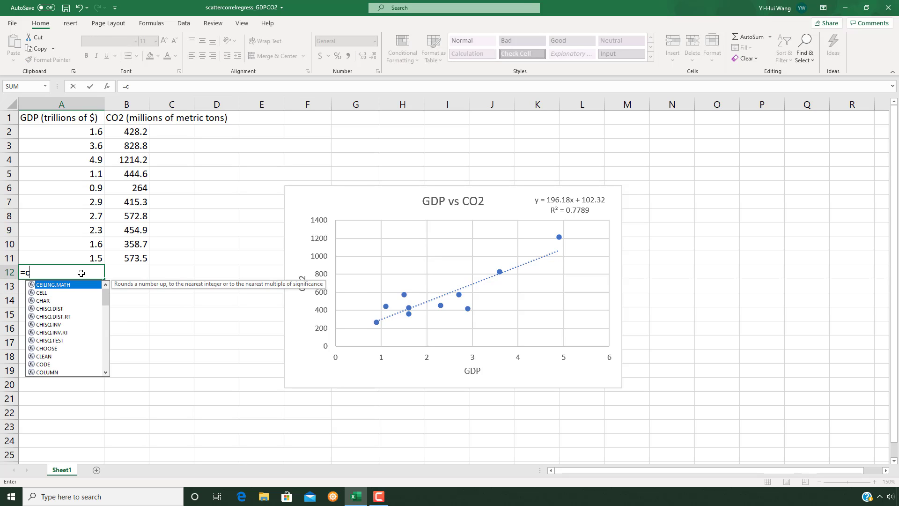
text(orr)
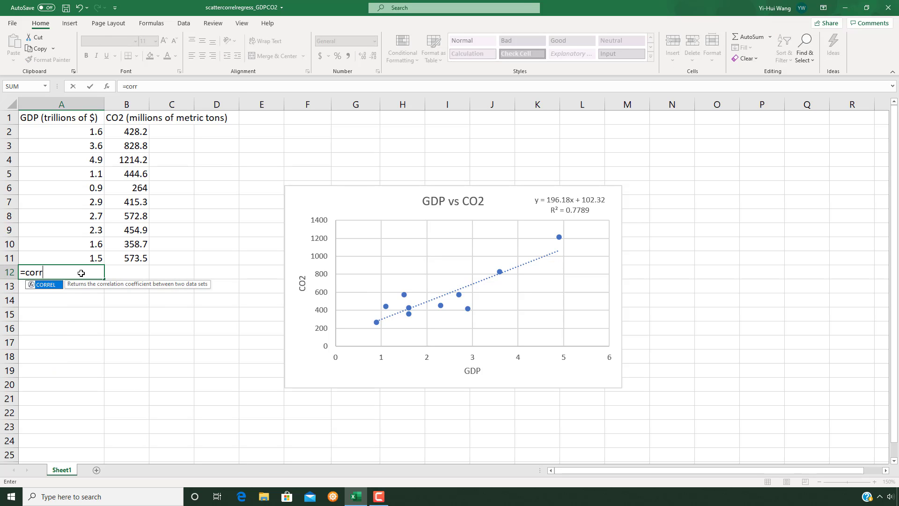
text(el()
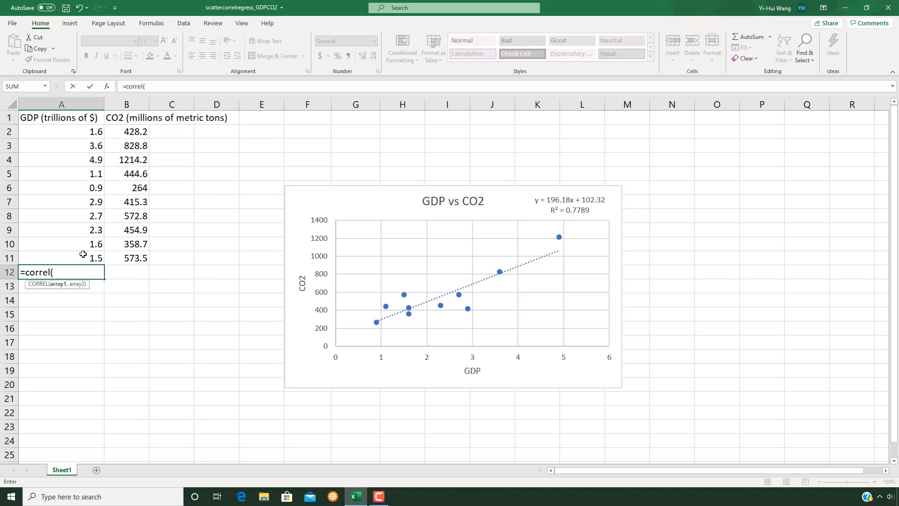
drag(69, 127, 66, 257)
text(,)
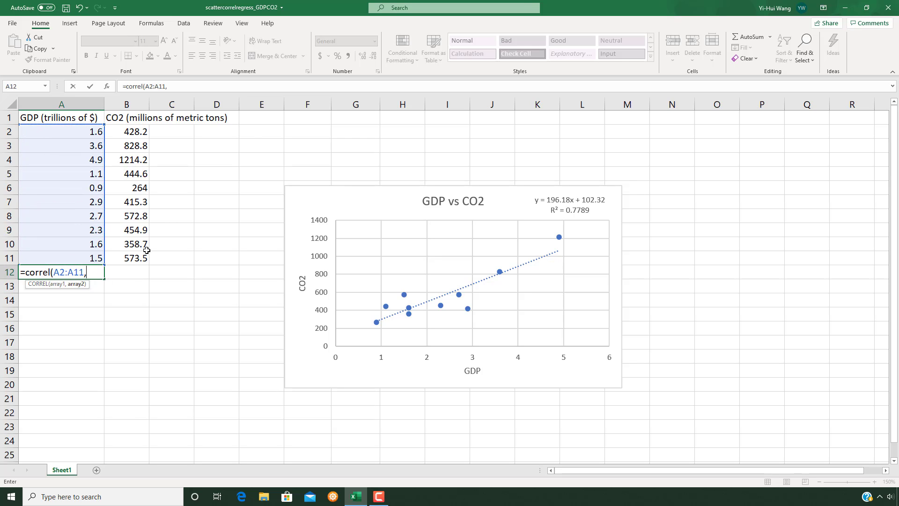
drag(122, 129, 126, 258)
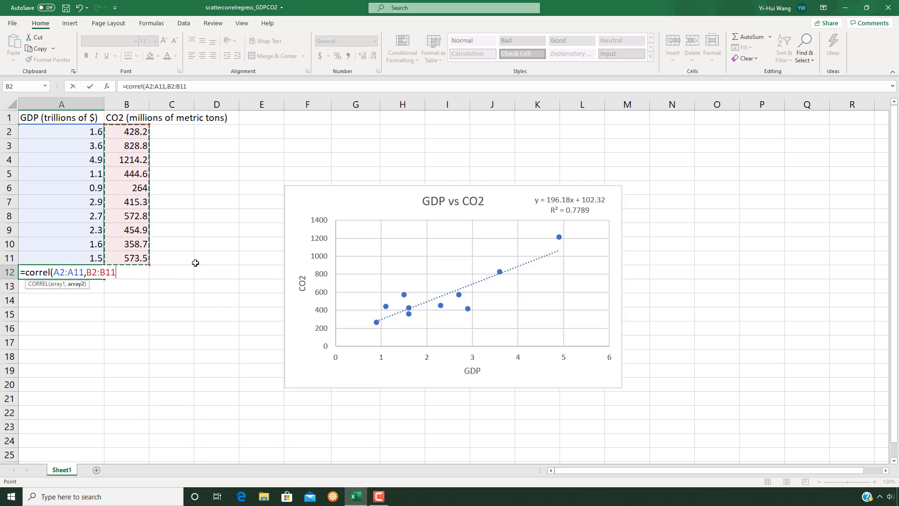
text())
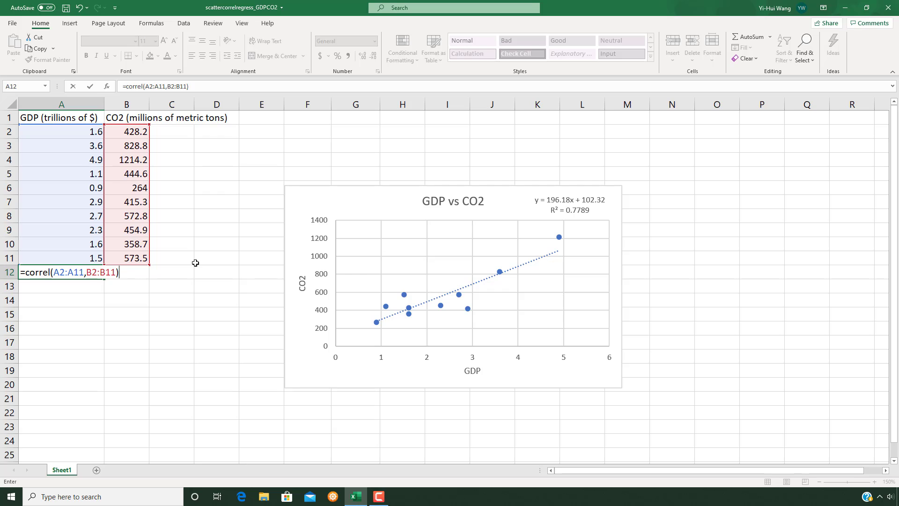
key(Return)
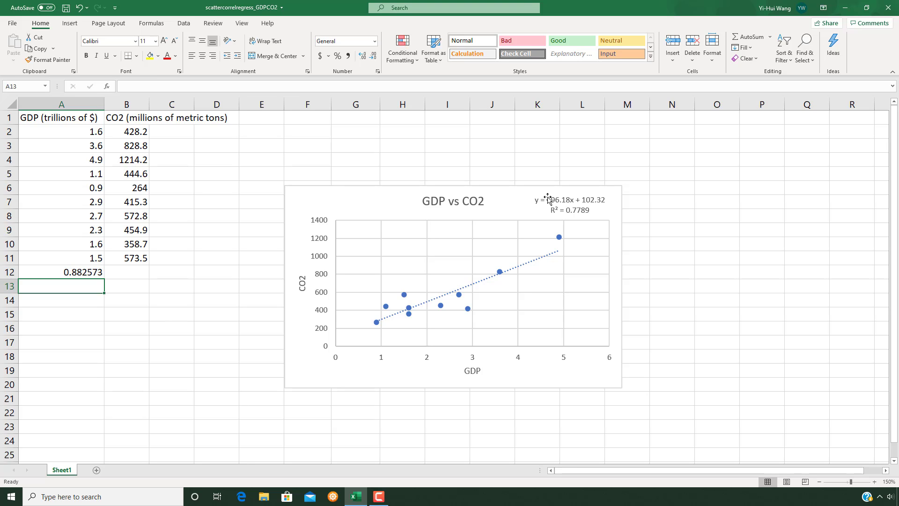
Move the GDP vs CO2 chart directly below the data and correlation cell, starting at row 14.
drag(500, 211, 243, 308)
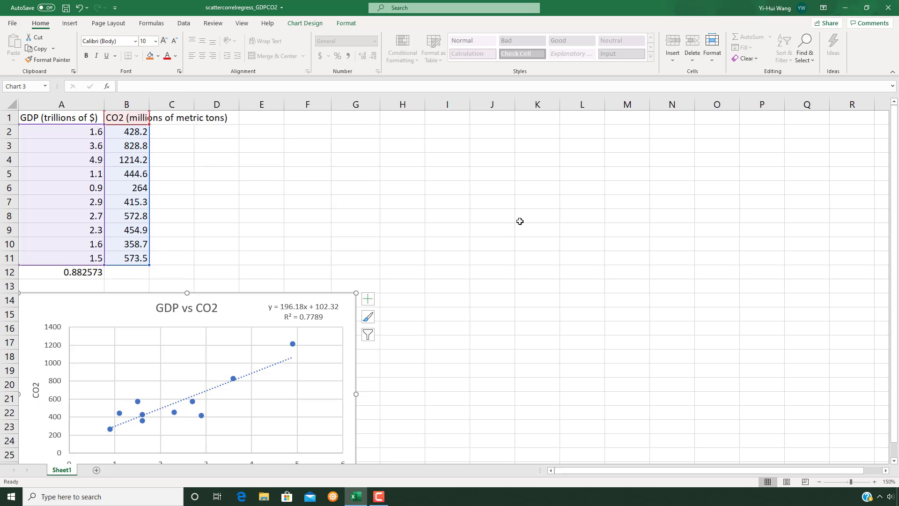
Make sure the Analysis ToolPak is enabled among the Excel add-ins.
click(183, 25)
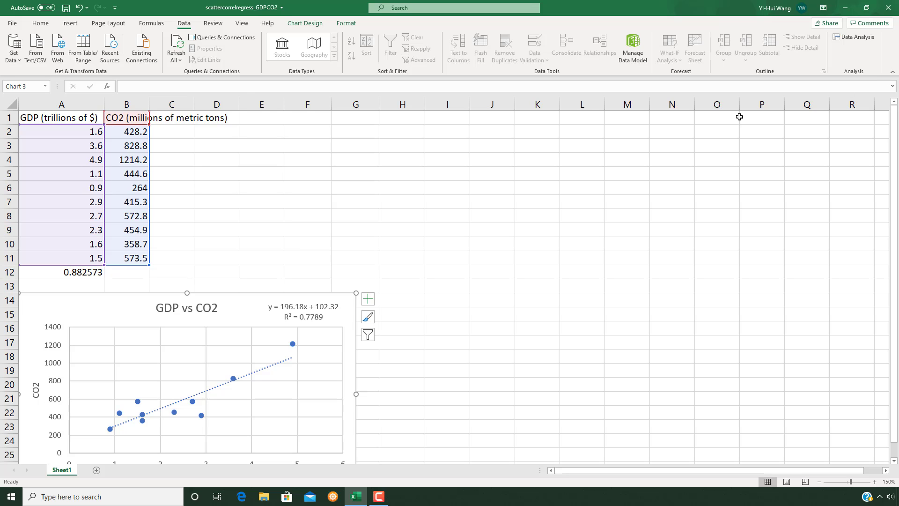
click(21, 23)
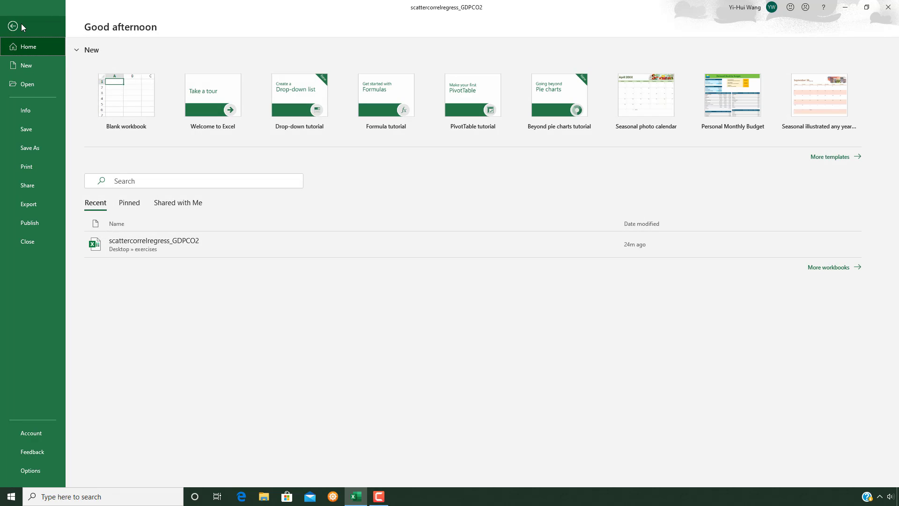
click(33, 471)
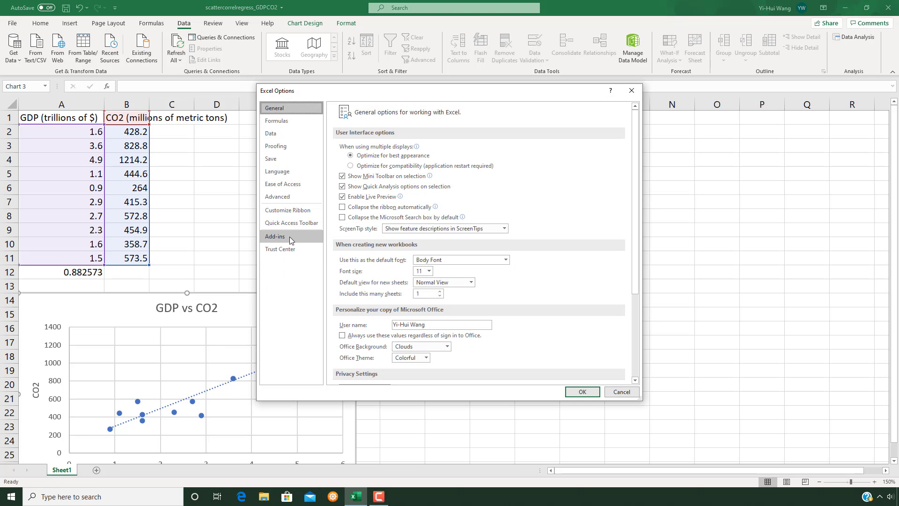
click(289, 237)
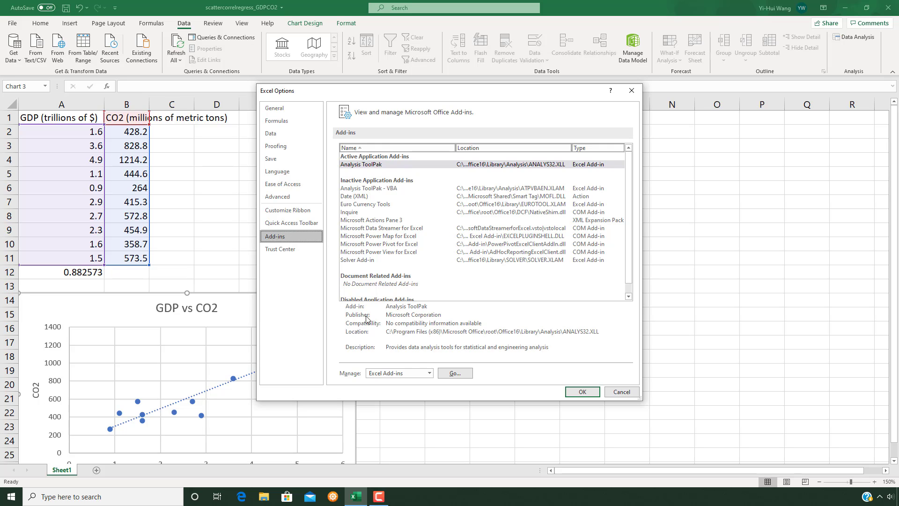
click(453, 374)
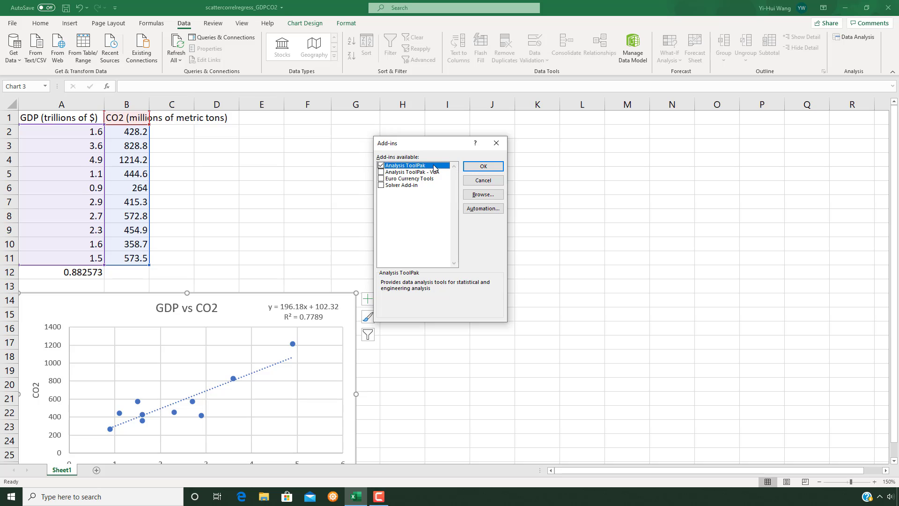
click(484, 167)
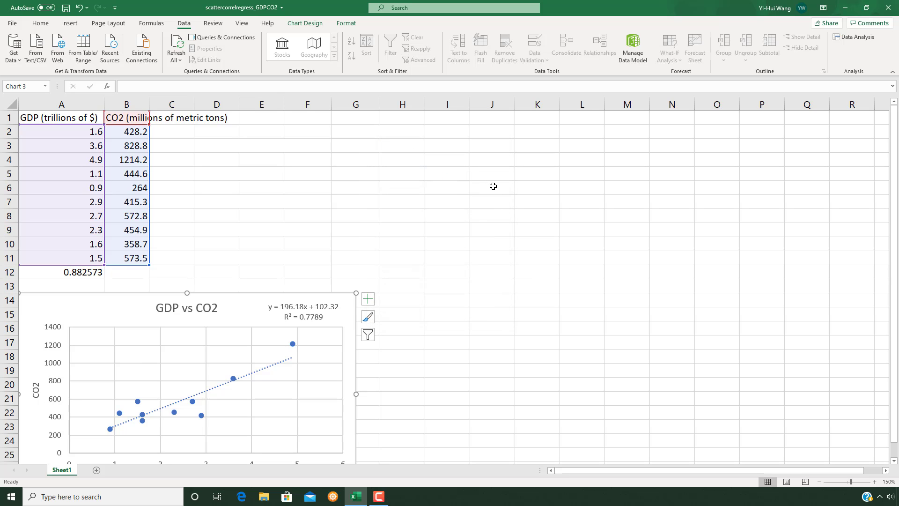
Try to run a Correlation analysis on A1:B11, grouped by columns, without marking the first row as labels and with output to a new worksheet.
click(873, 38)
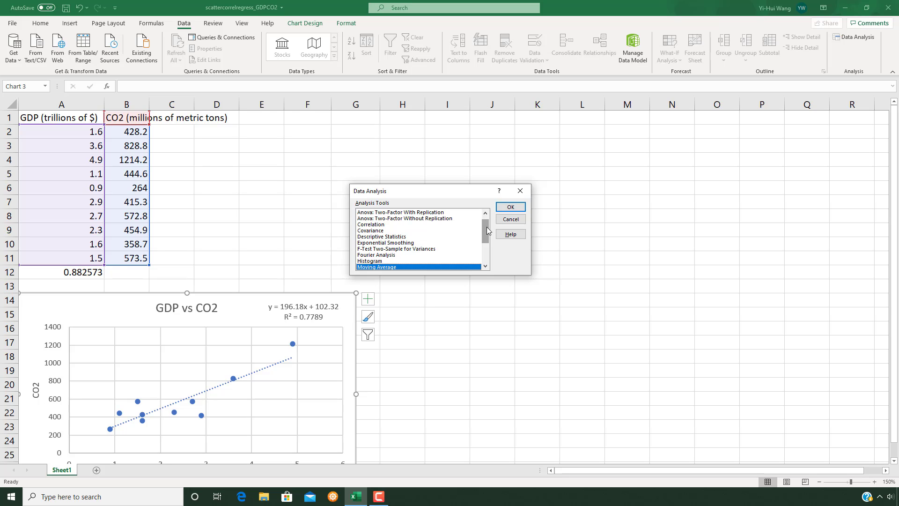
click(376, 225)
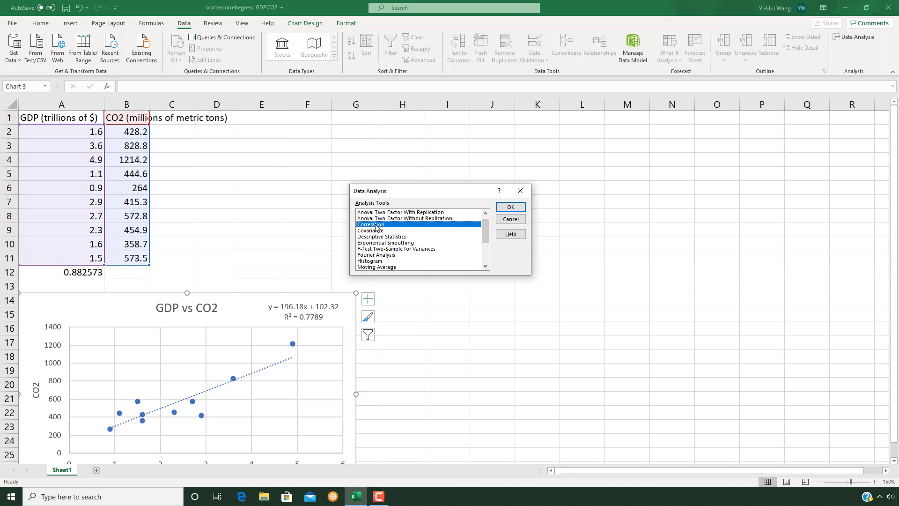
click(512, 208)
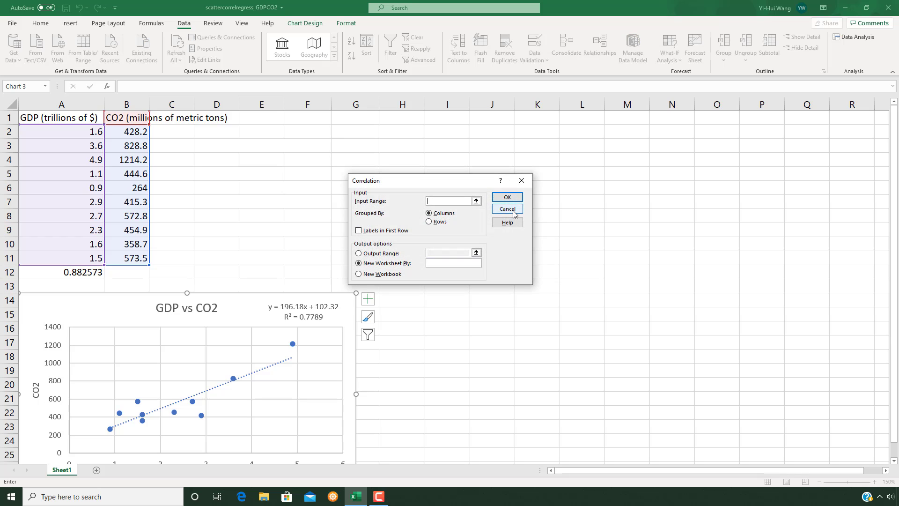
click(476, 202)
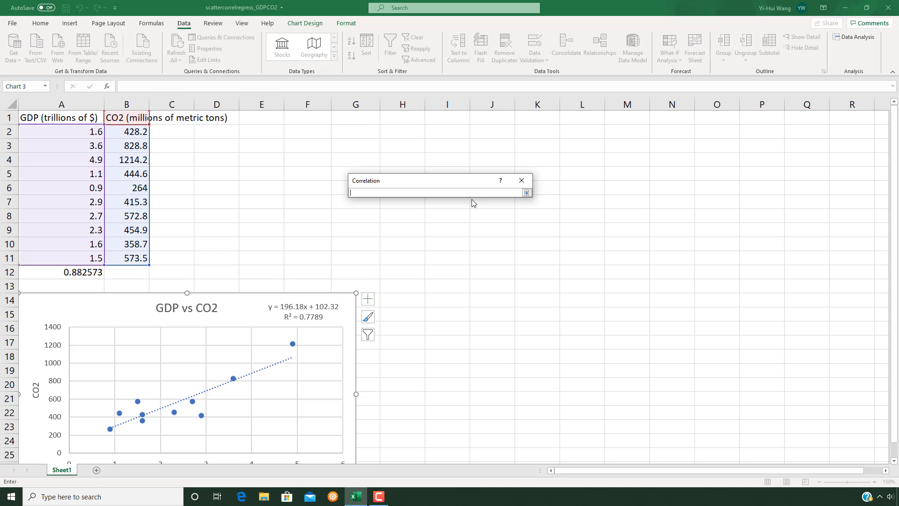
click(270, 131)
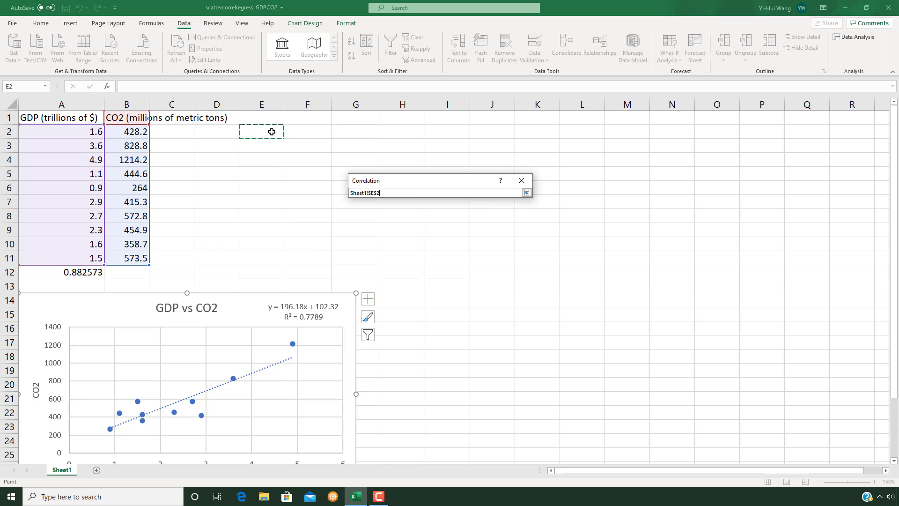
click(526, 193)
click(476, 201)
click(55, 113)
drag(70, 117, 133, 256)
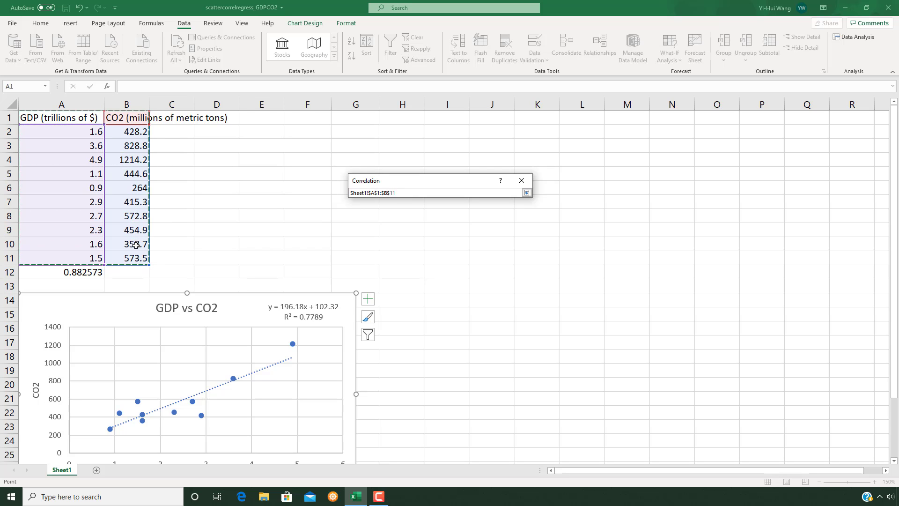
click(527, 193)
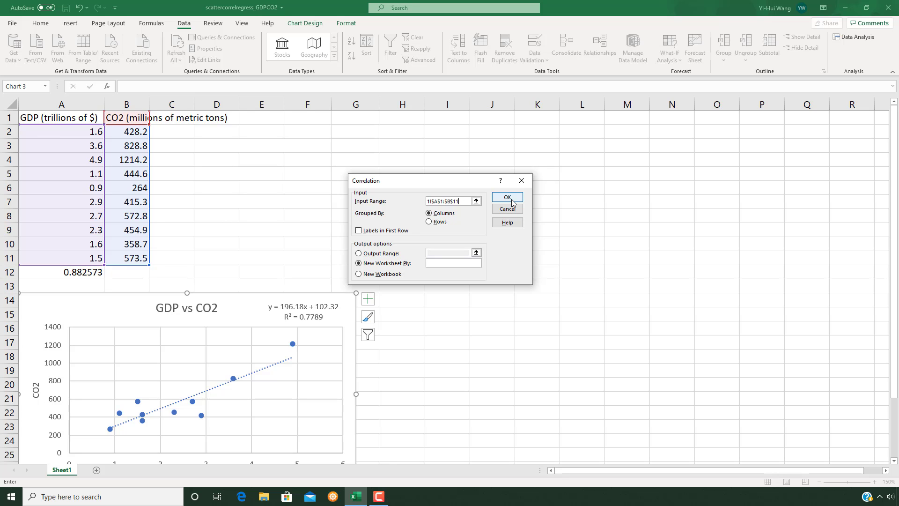
click(511, 200)
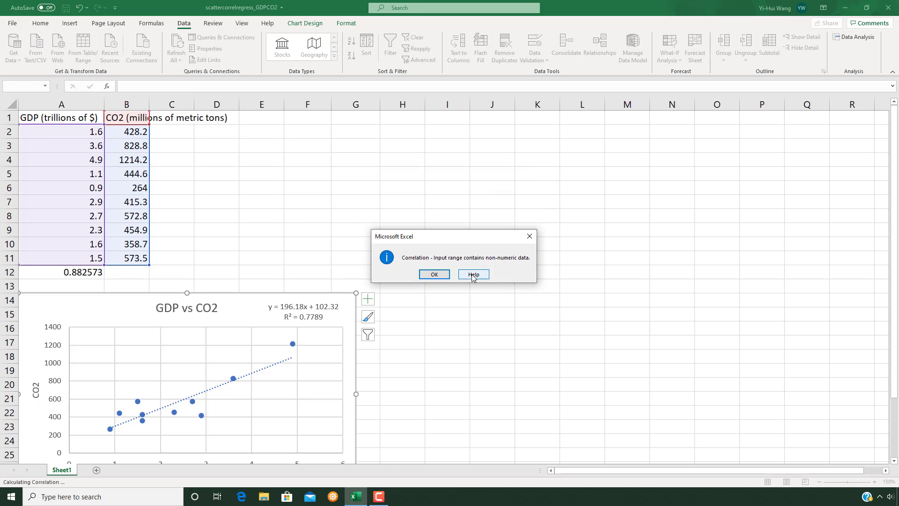
click(529, 236)
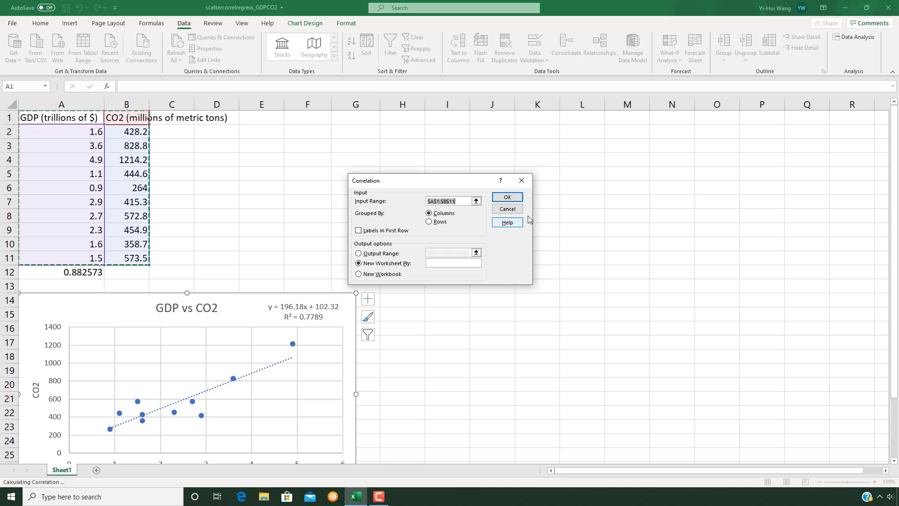
click(521, 181)
key(Escape)
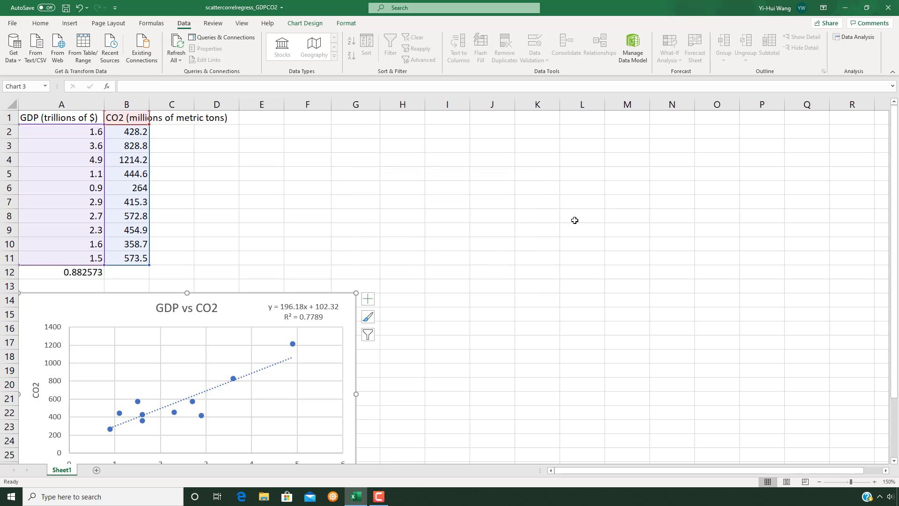
Deselect the chart and start a Correlation analysis with A1:B11 as its input range.
click(574, 220)
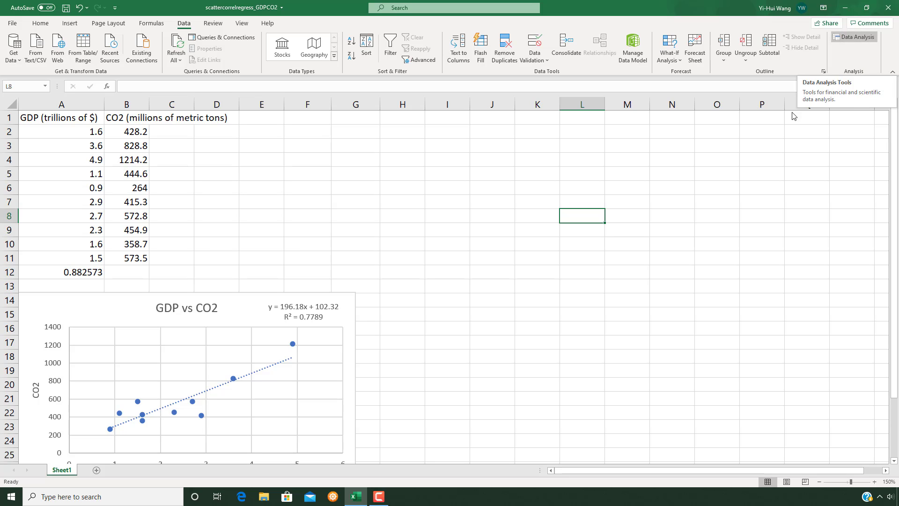
click(866, 37)
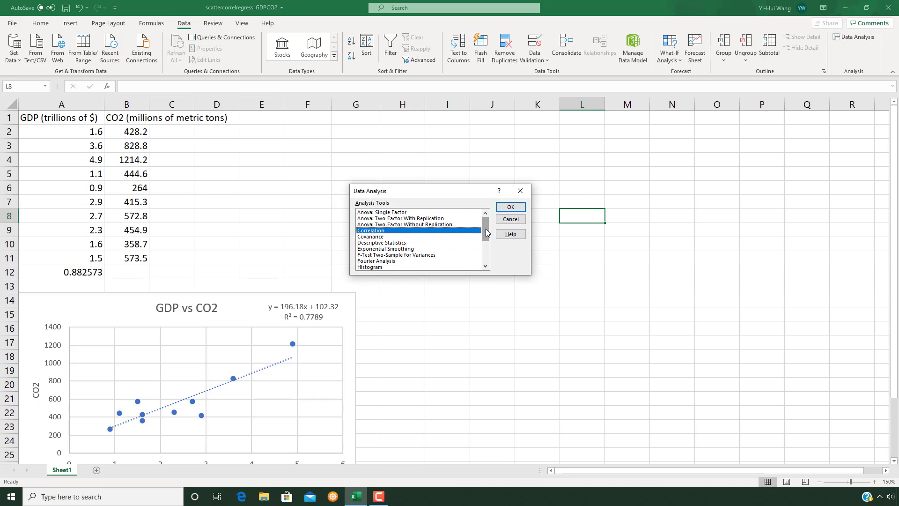
mouse_move(486, 230)
mouse_down()
mouse_move(490, 253)
mouse_move(494, 219)
mouse_up()
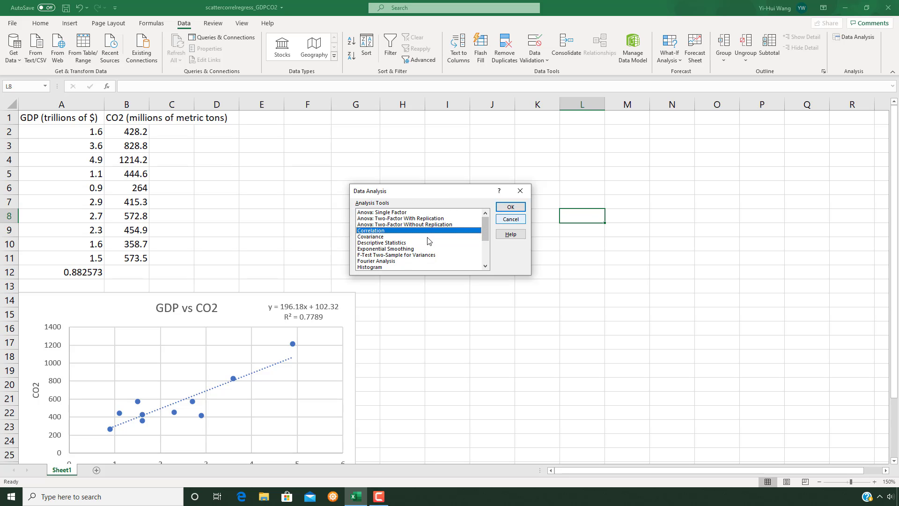
click(517, 208)
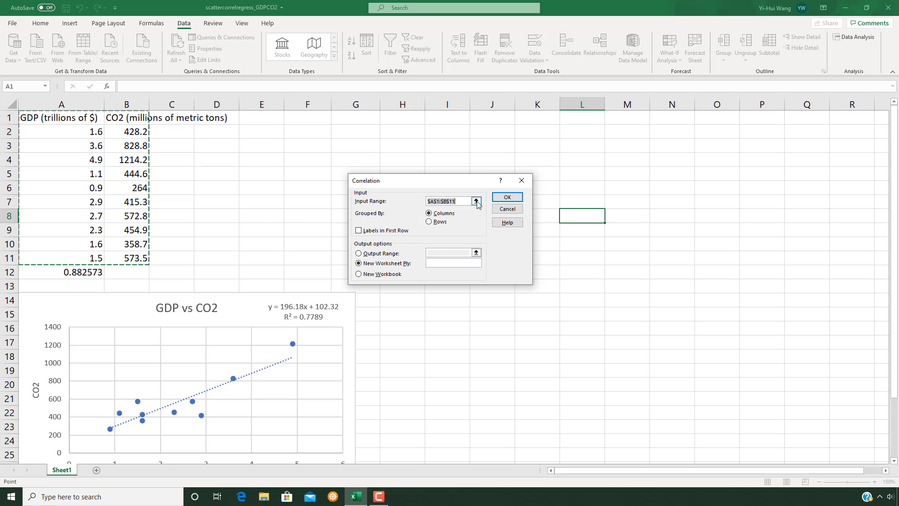
click(476, 201)
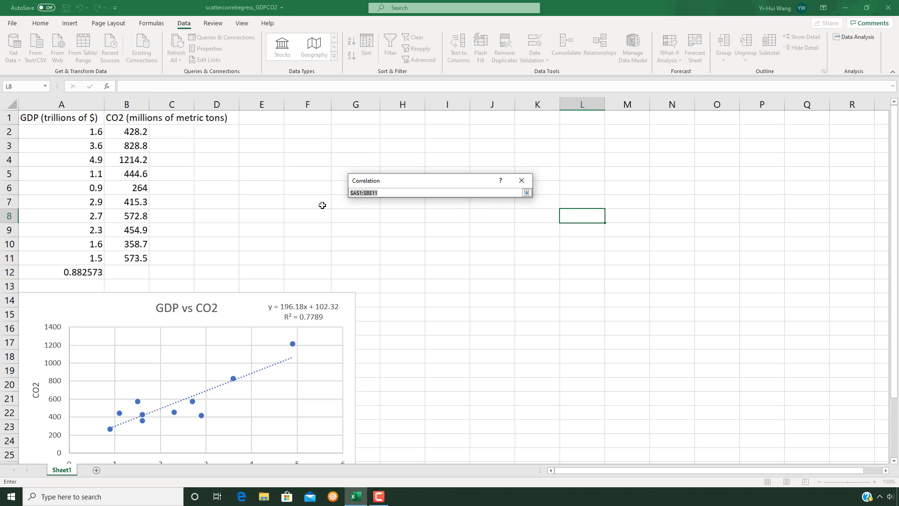
drag(71, 121, 139, 254)
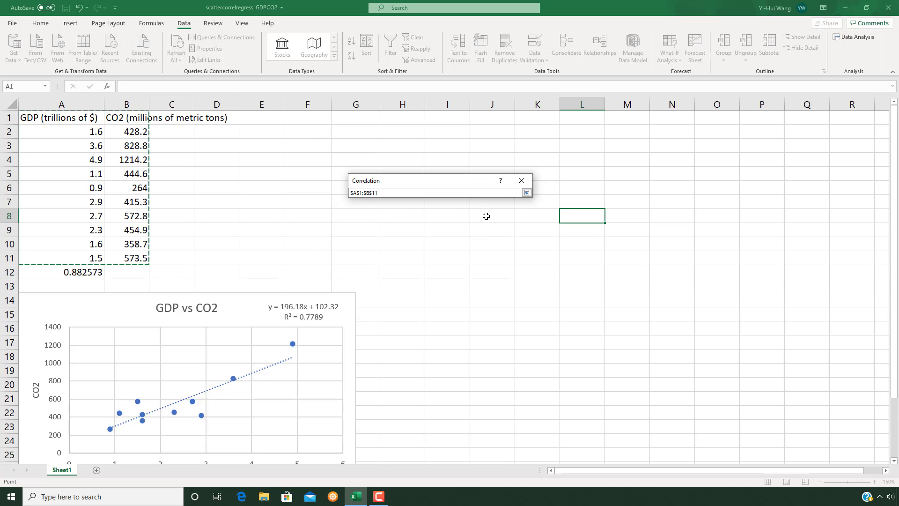
click(527, 193)
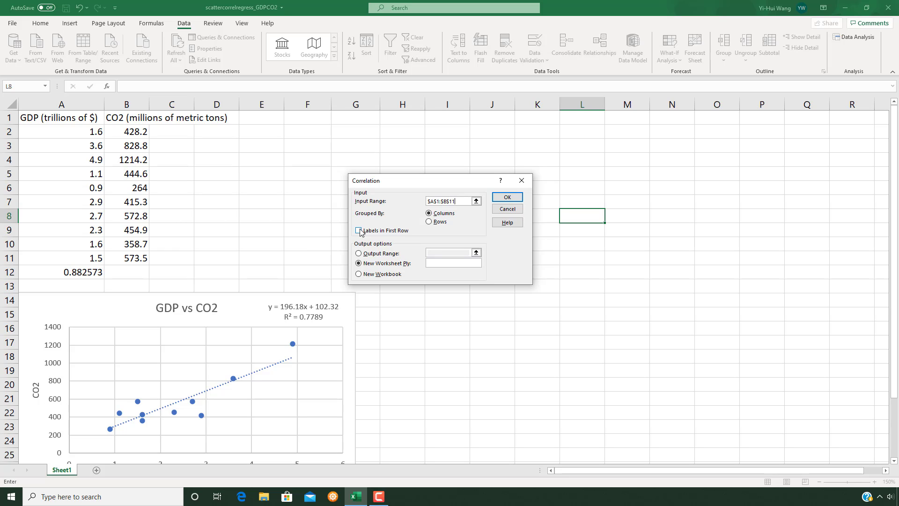
Treat the first row as labels, set the output range to E2 and generate the correlation table.
click(396, 232)
click(384, 253)
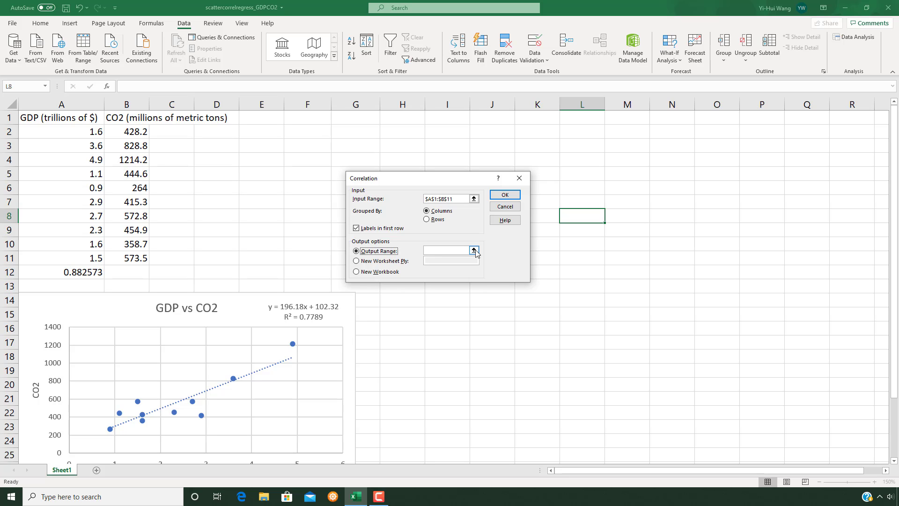
click(474, 251)
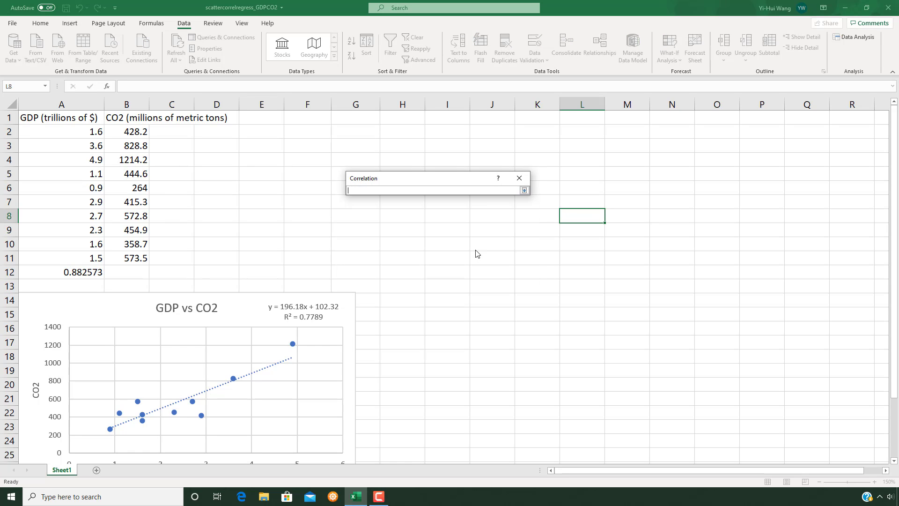
click(272, 132)
click(525, 190)
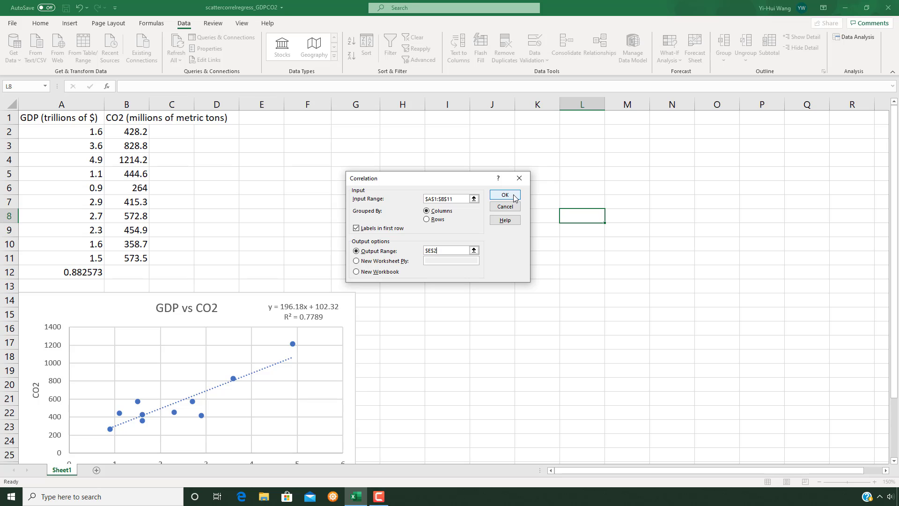
click(505, 195)
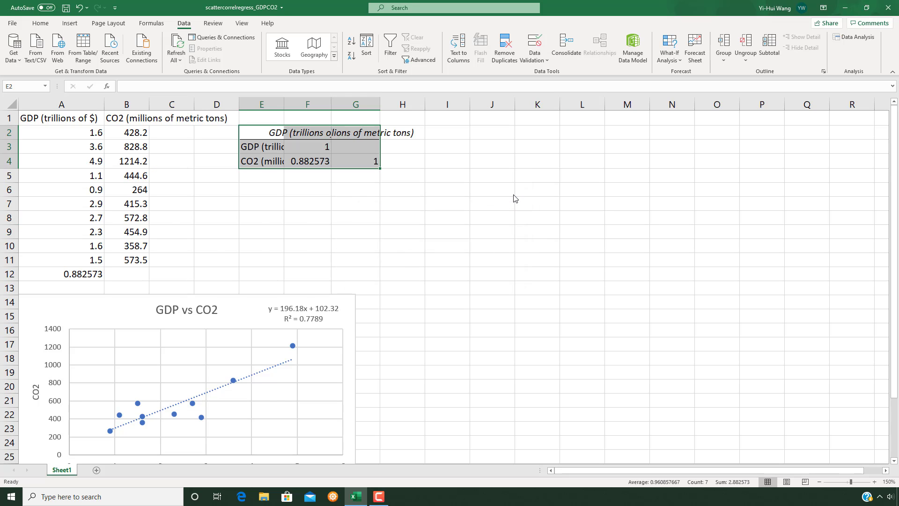
Compare the GDP–CO2 correlation coefficient in F4 with the CORREL result in A12.
click(325, 177)
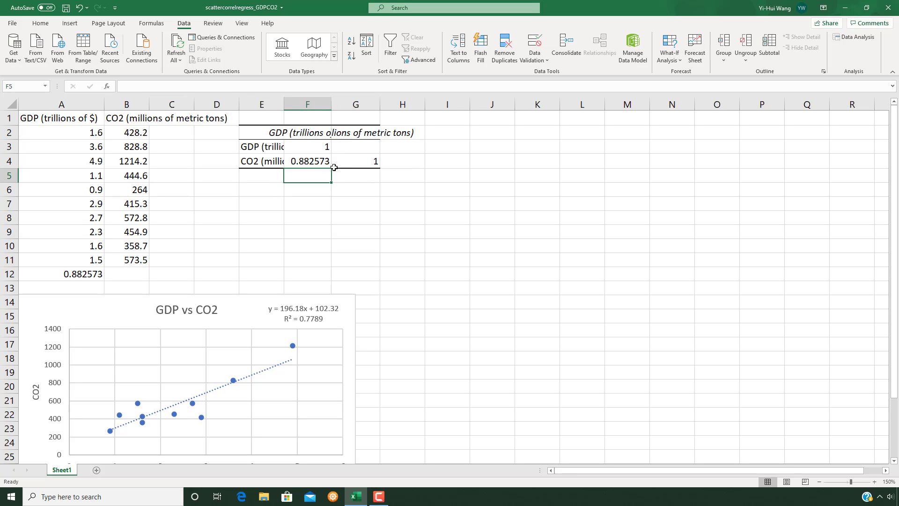
click(321, 165)
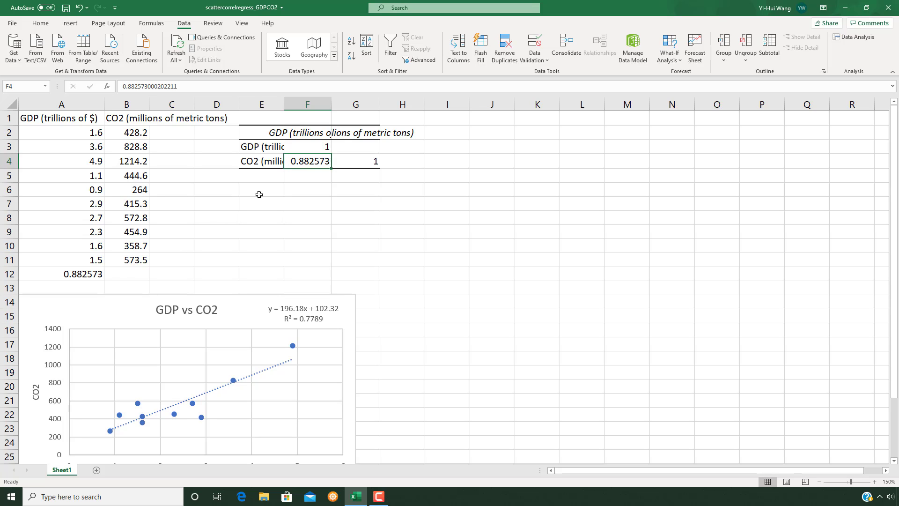
click(96, 277)
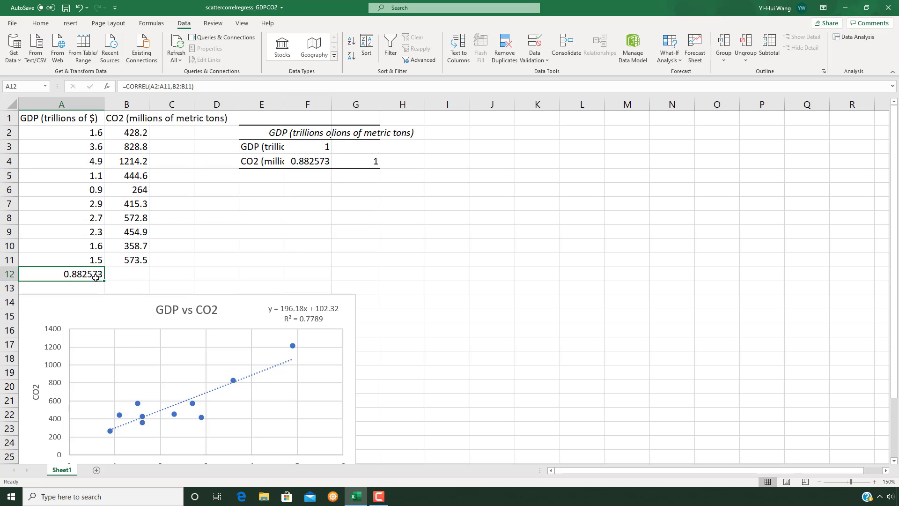
click(518, 260)
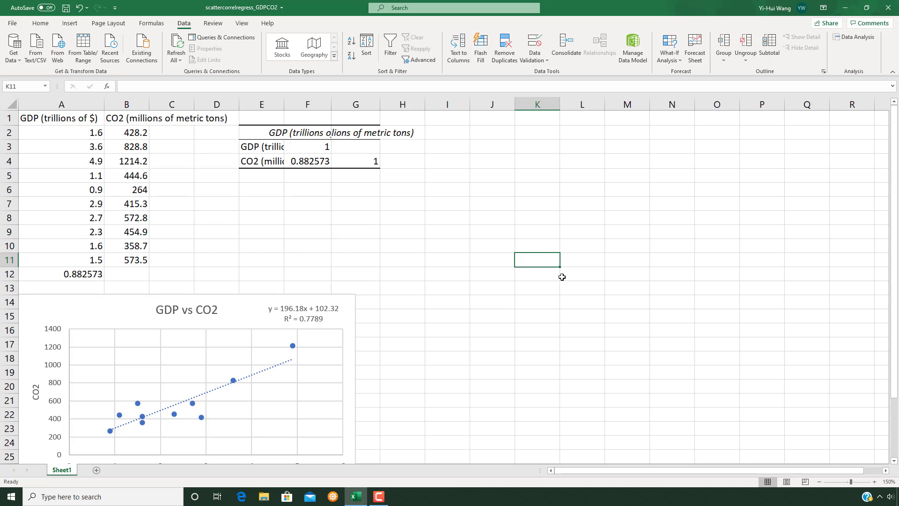
Start a Regression analysis with B1:B11 as the Y range and A1:A11 as the X range.
click(866, 38)
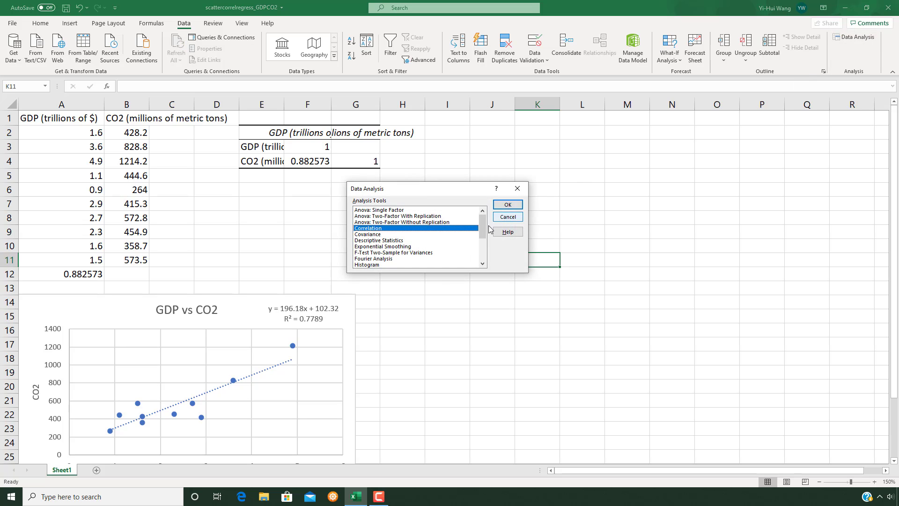
drag(483, 230, 483, 251)
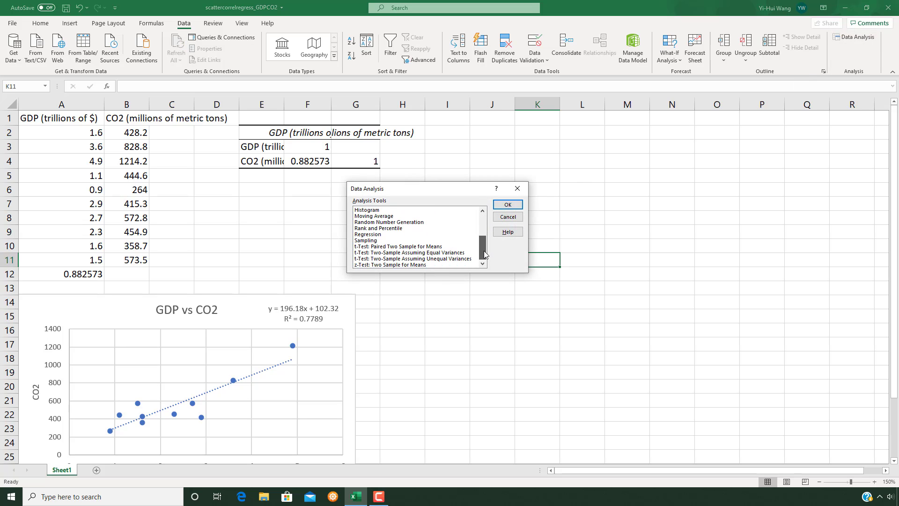
click(426, 235)
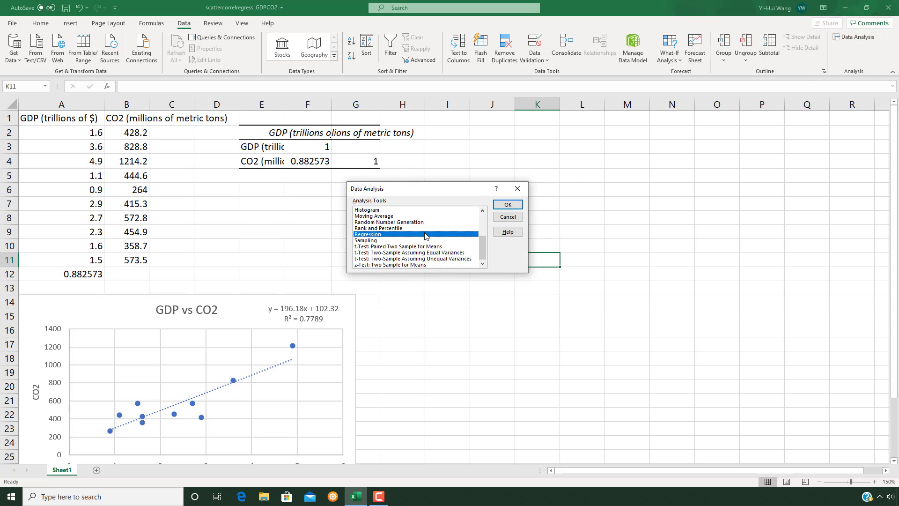
click(510, 204)
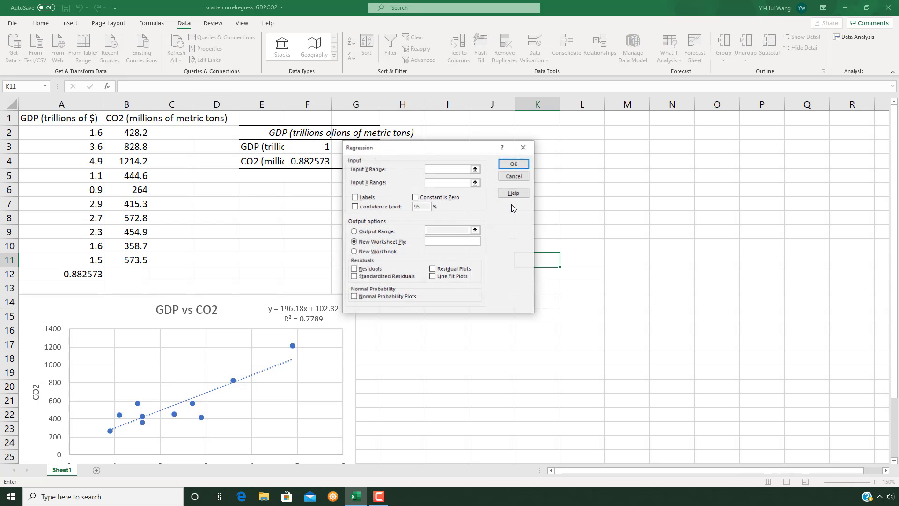
click(475, 169)
drag(118, 119, 123, 257)
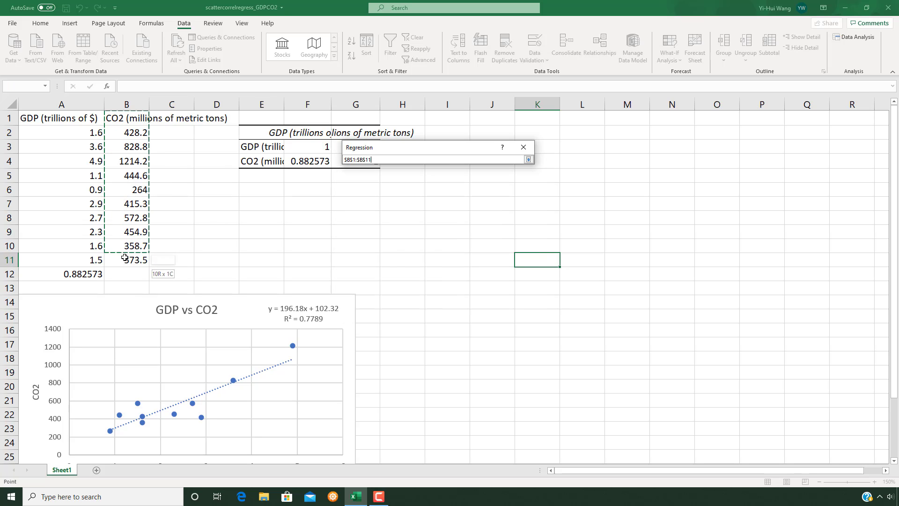
click(528, 160)
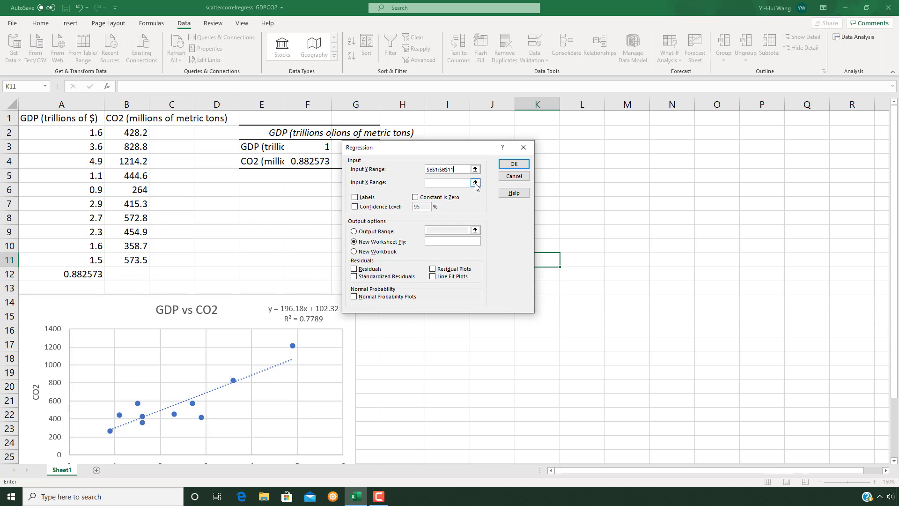
click(475, 183)
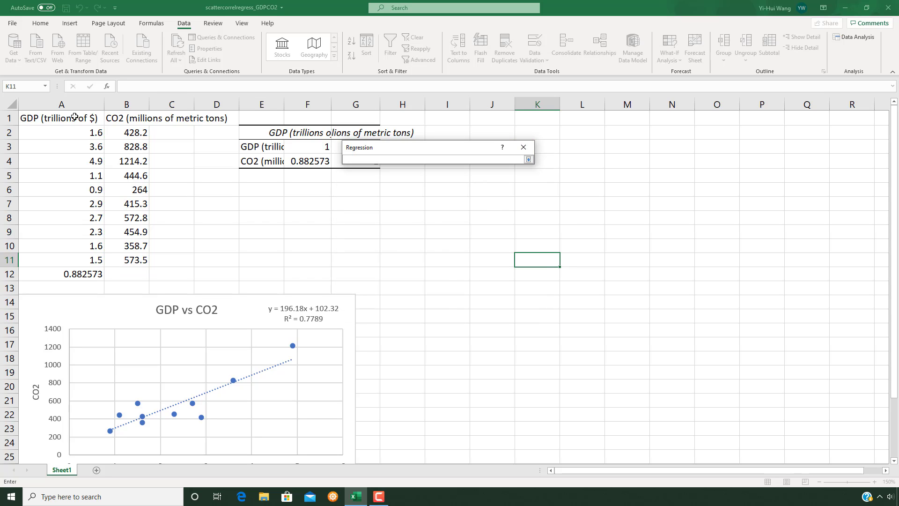
drag(74, 118, 75, 260)
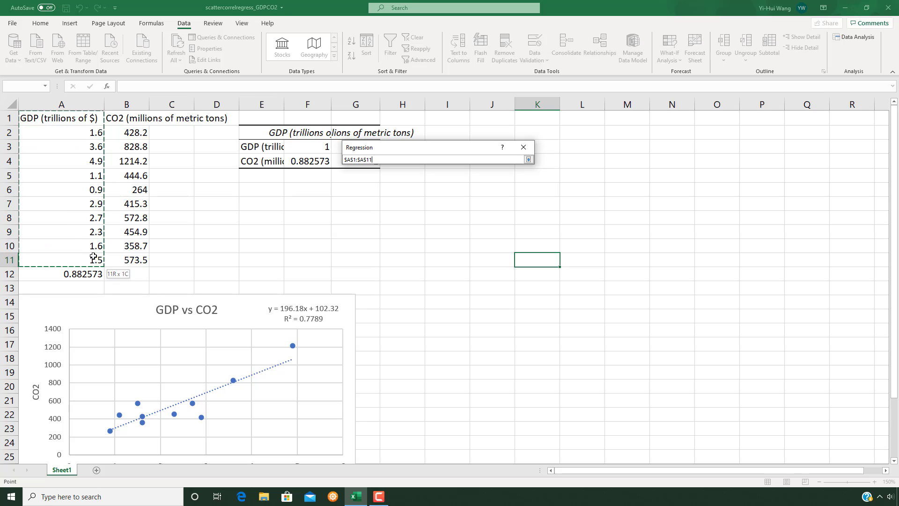
click(528, 159)
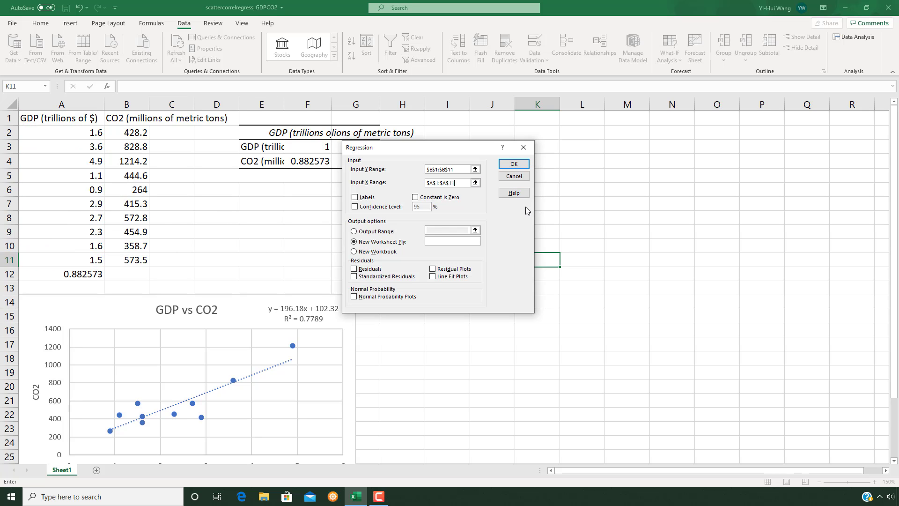
Treat the first row as labels, set the output range to I2 and generate the regression summary.
click(362, 198)
click(387, 231)
click(472, 228)
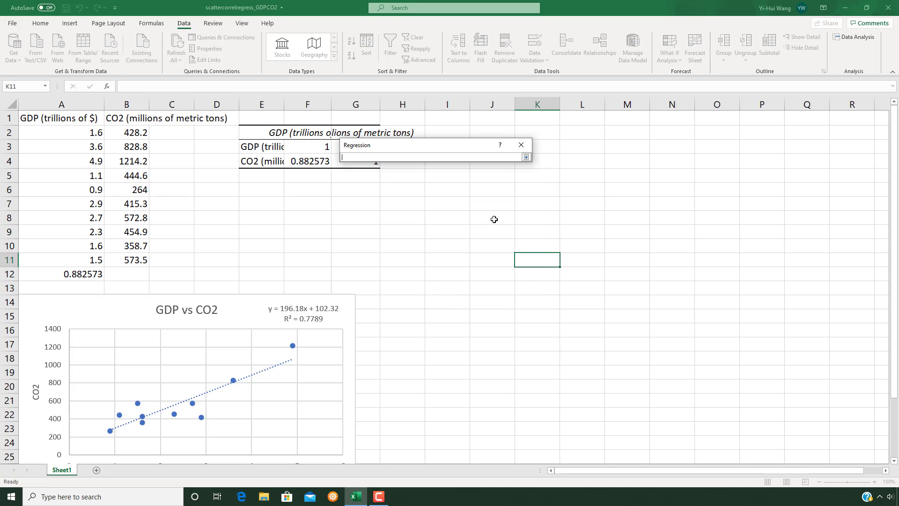
click(462, 132)
click(526, 158)
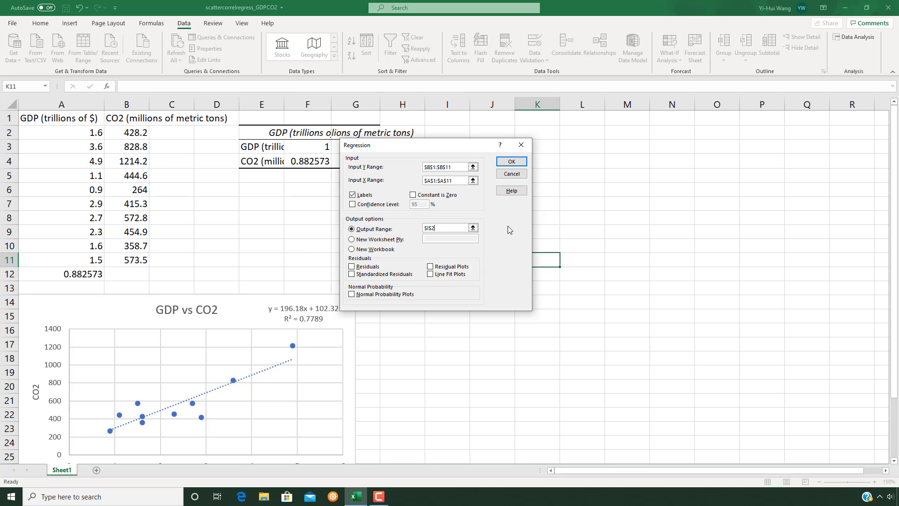
click(511, 161)
click(721, 292)
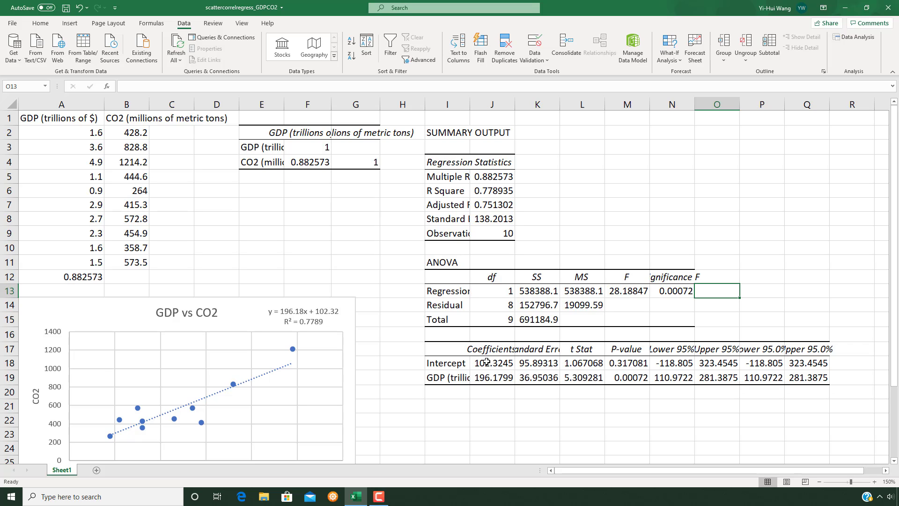
Compare the intercept and GDP coefficients in J18:J19 with the chart's trendline equation, and examine the P-value column.
drag(487, 362, 488, 377)
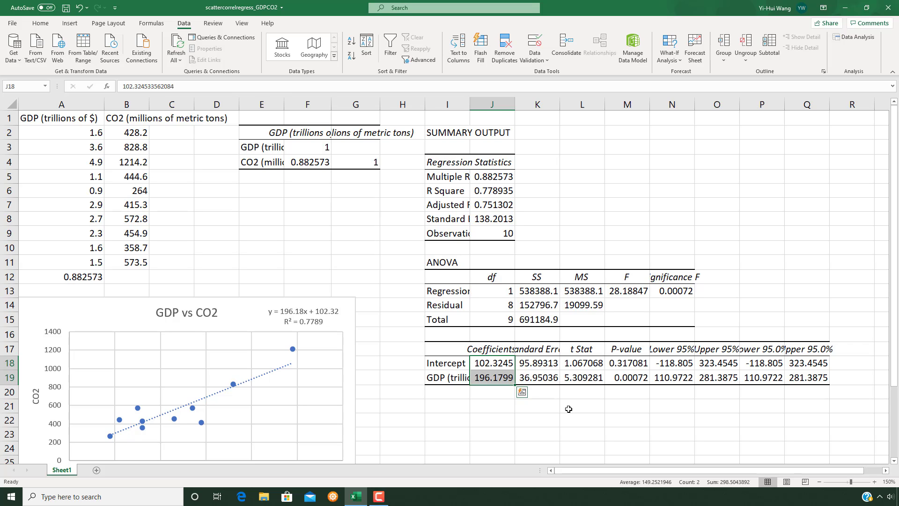
click(569, 408)
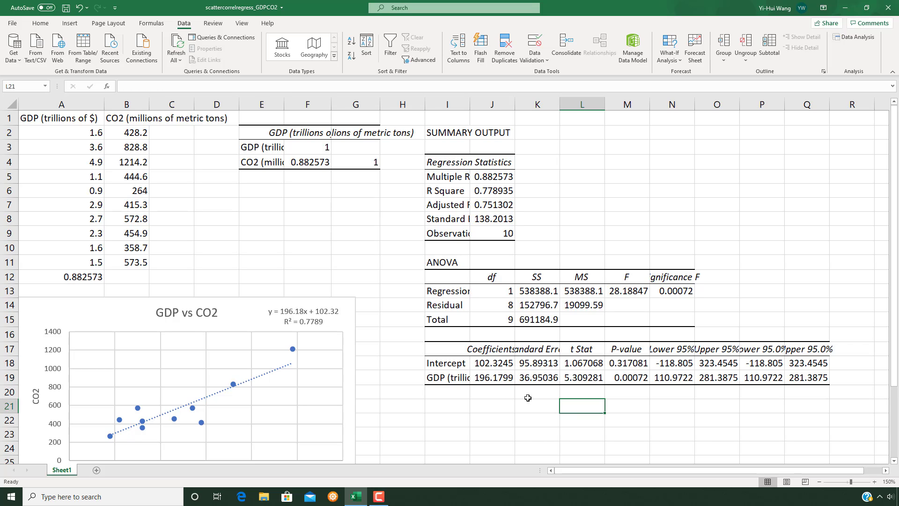
click(336, 322)
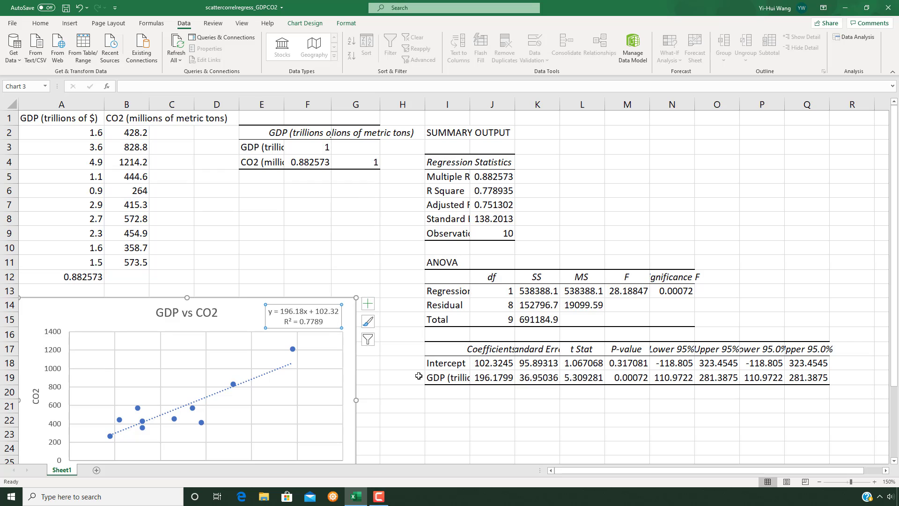
click(457, 390)
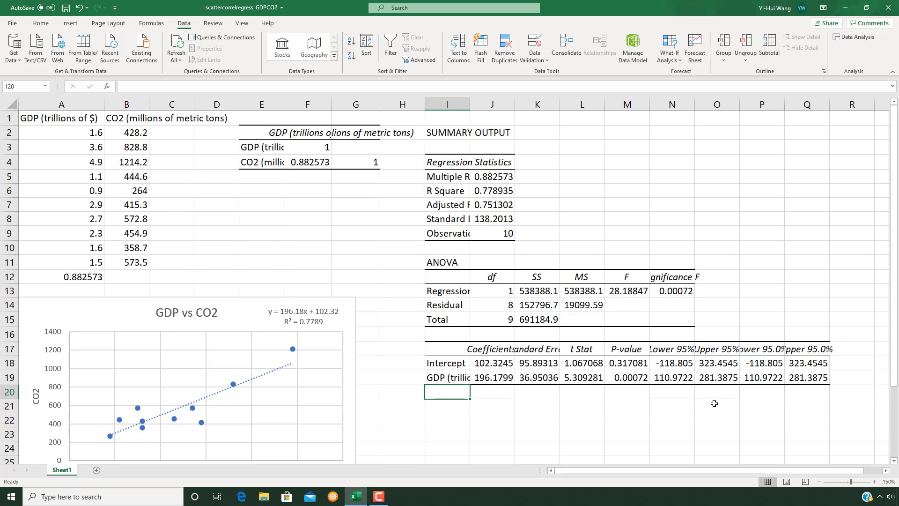
click(621, 352)
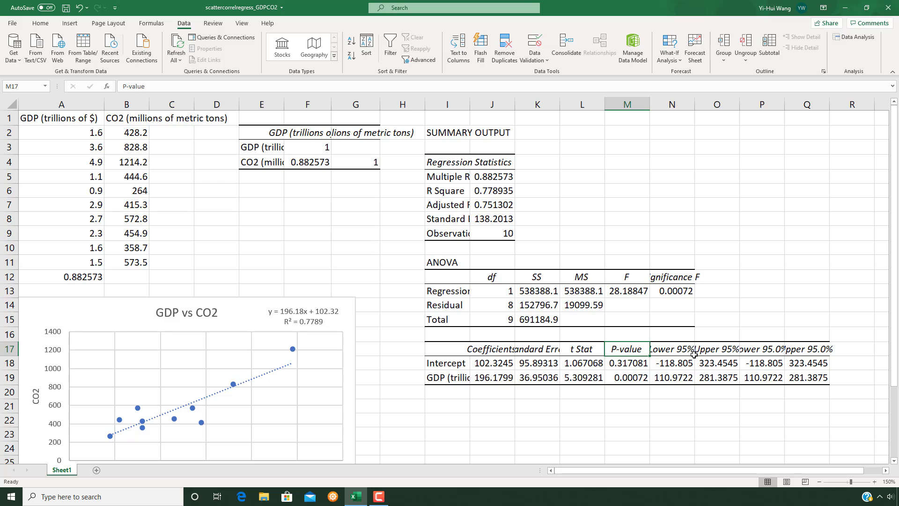
click(684, 409)
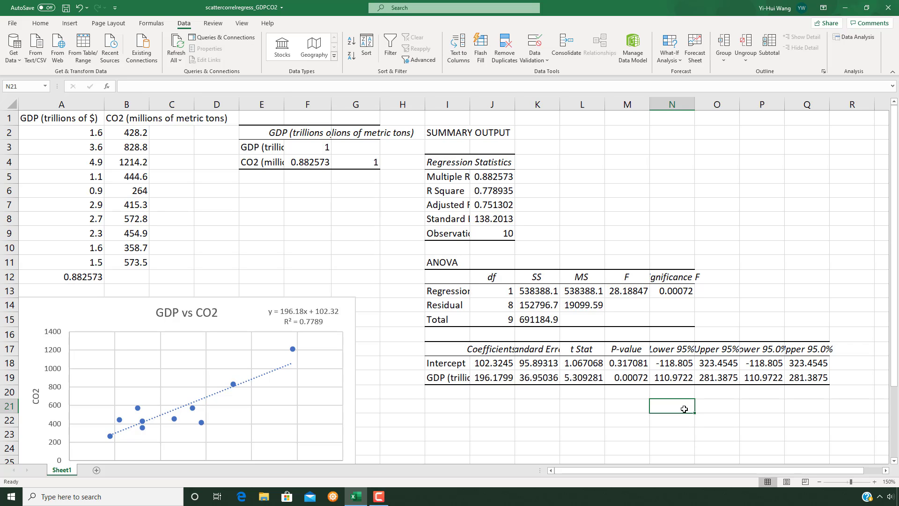